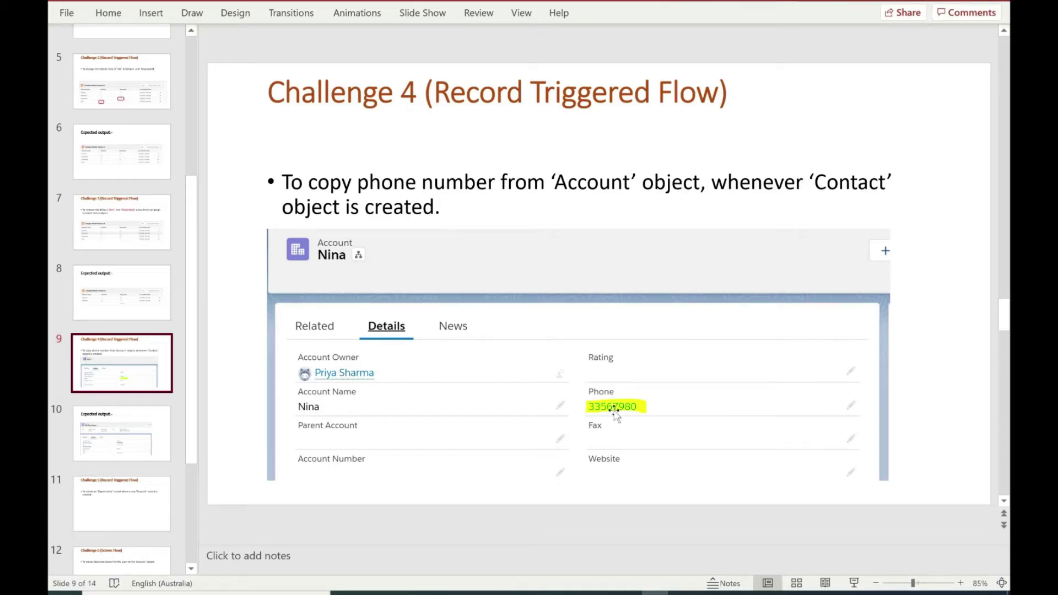
Step: Show slide 10, the Expected output slide that follows the Challenge 4 slide
left_click(92, 419)
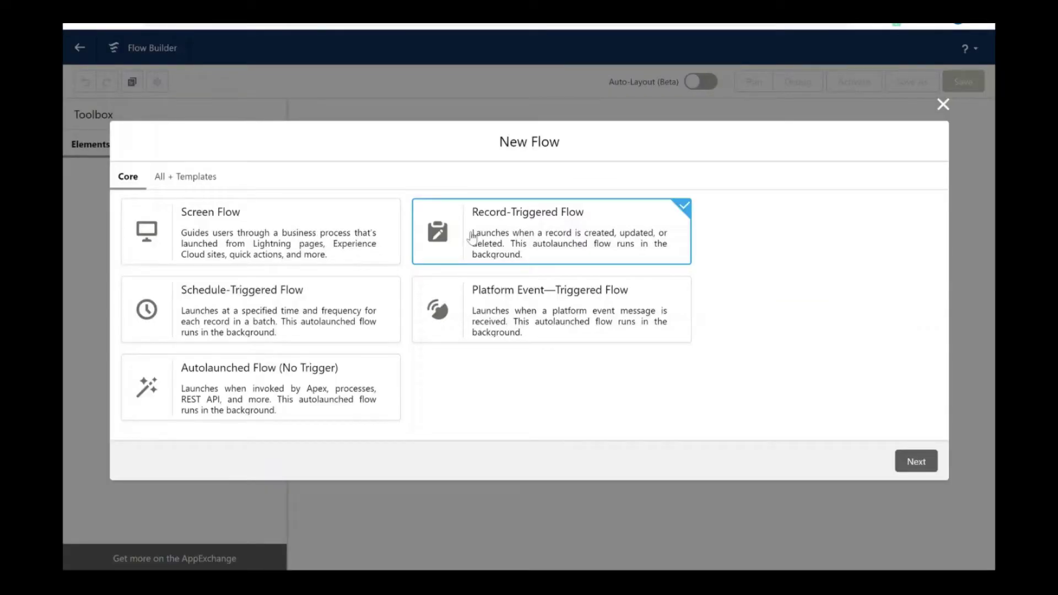
Step: Create a freeform record-triggered flow with Contact as the triggering object
left_click(916, 463)
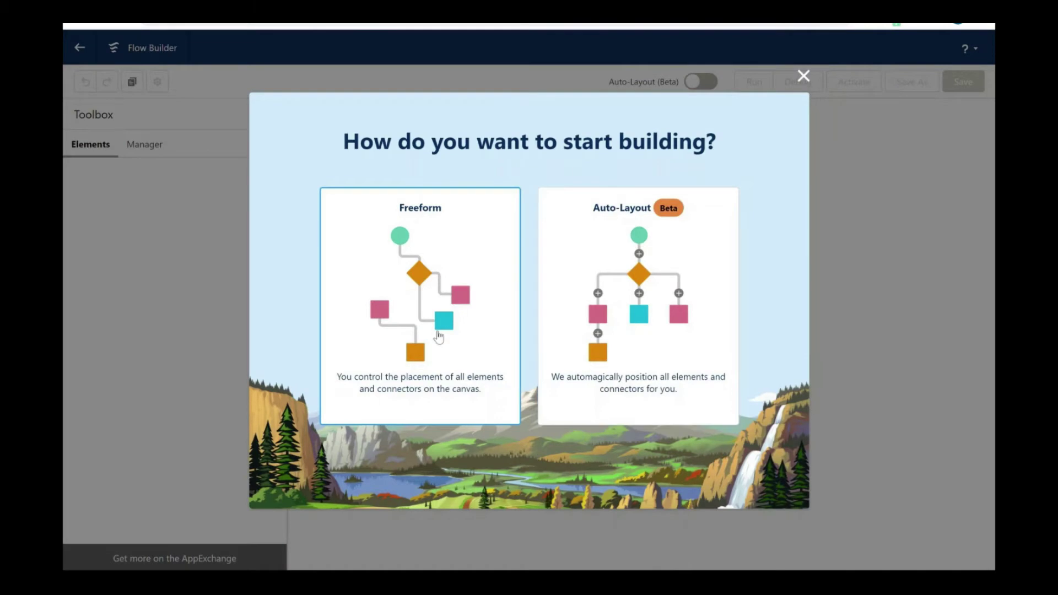
left_click(439, 337)
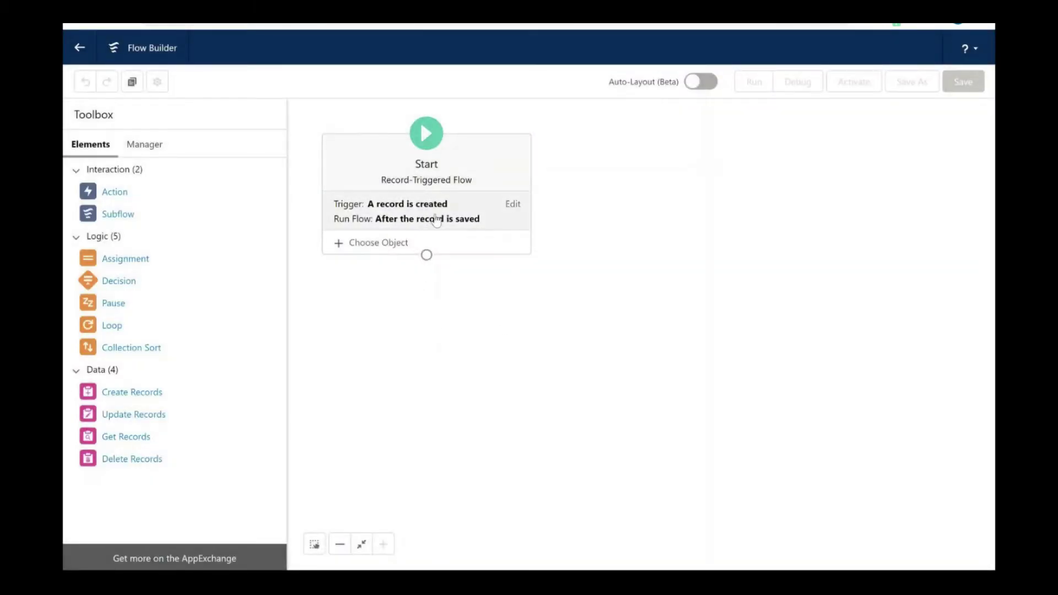
left_click(395, 242)
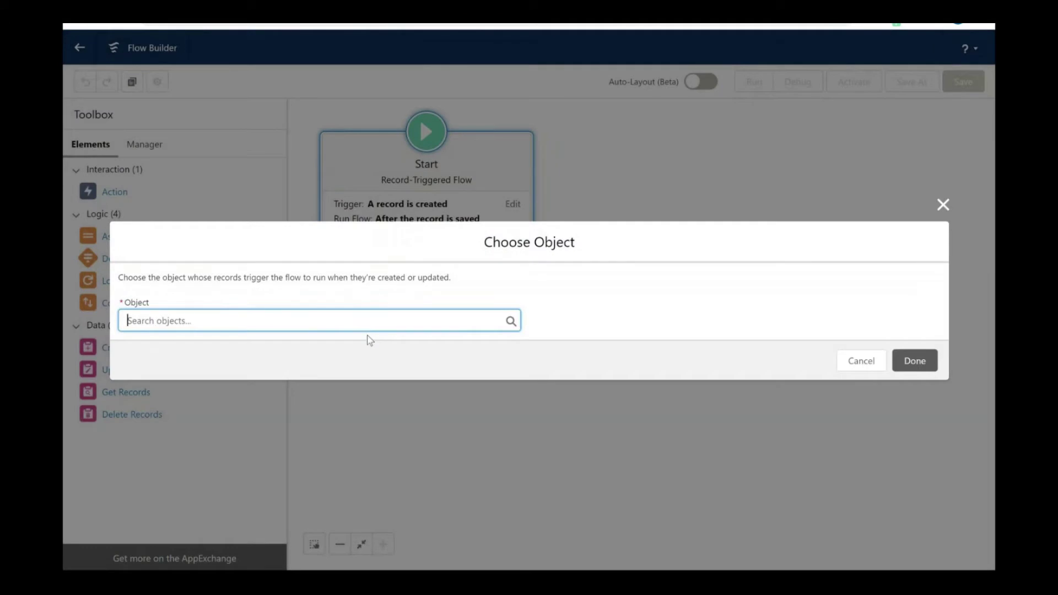
type("contact")
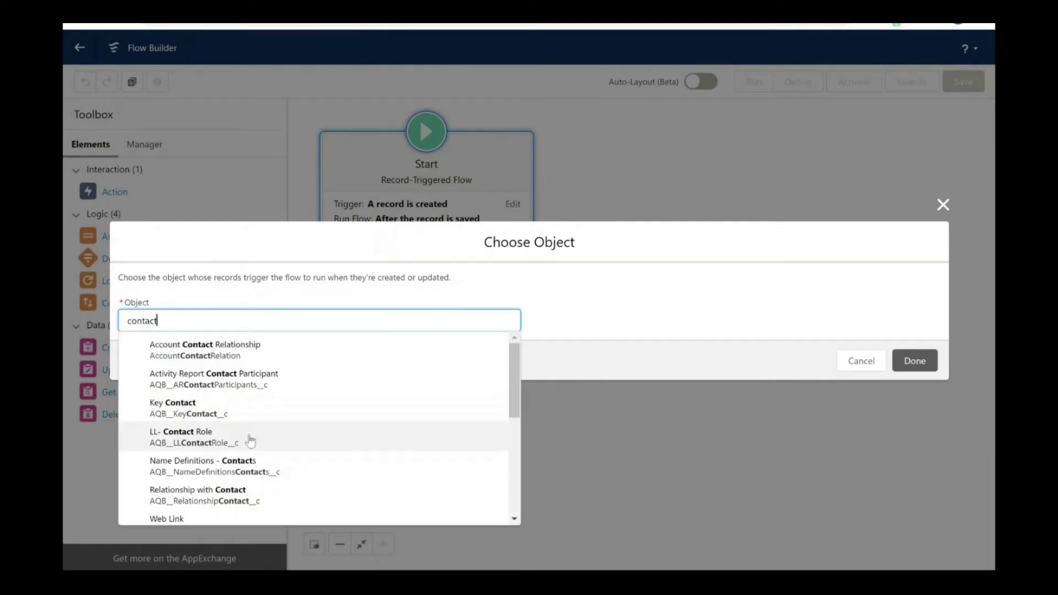
scroll(247, 439, "down", 3)
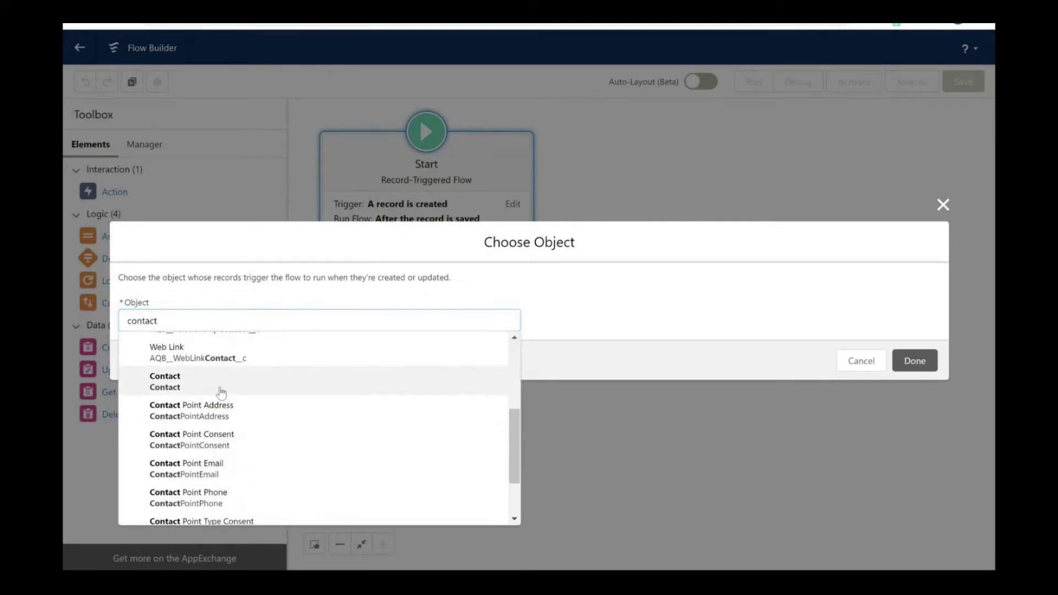
left_click(220, 386)
Step: Set the trigger's Condition Requirements to None and confirm the Contact trigger
left_click(243, 307)
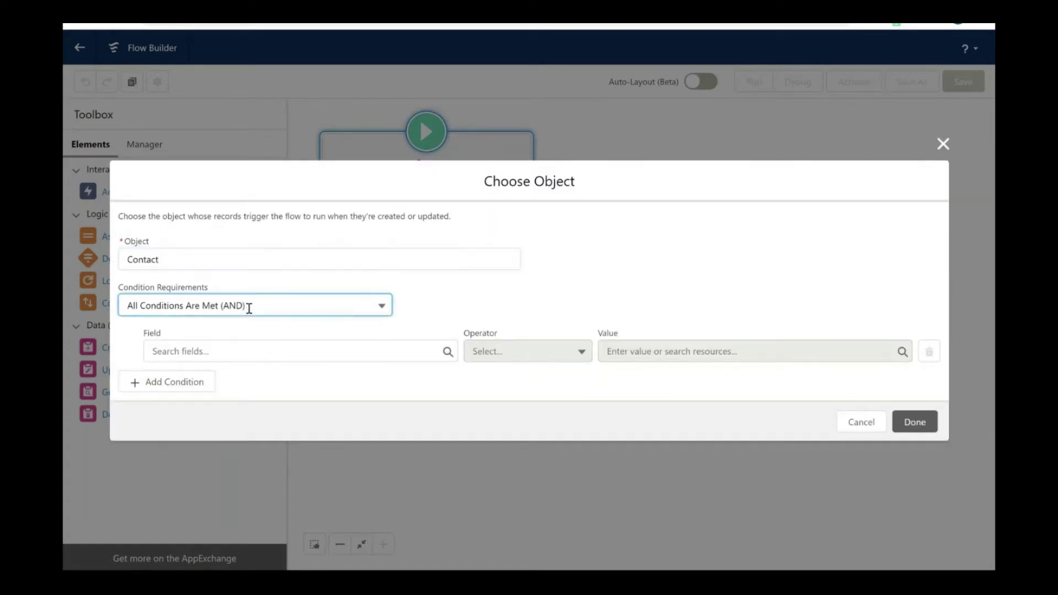
left_click(214, 333)
left_click(913, 382)
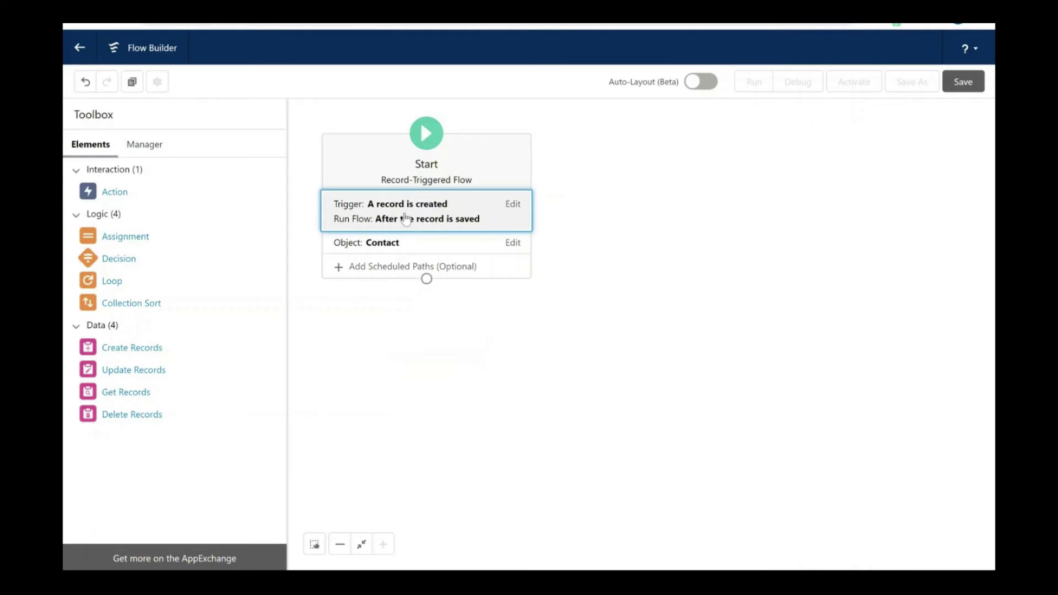
left_click(405, 219)
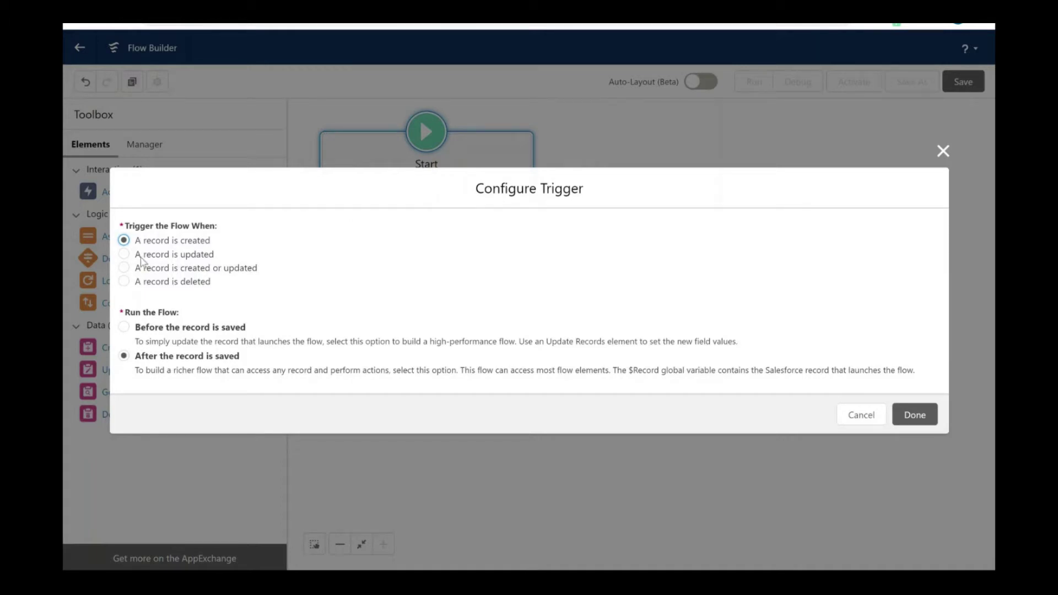
Step: Change the Contact trigger to run 'Before the record is saved'
left_click(124, 326)
left_click(915, 415)
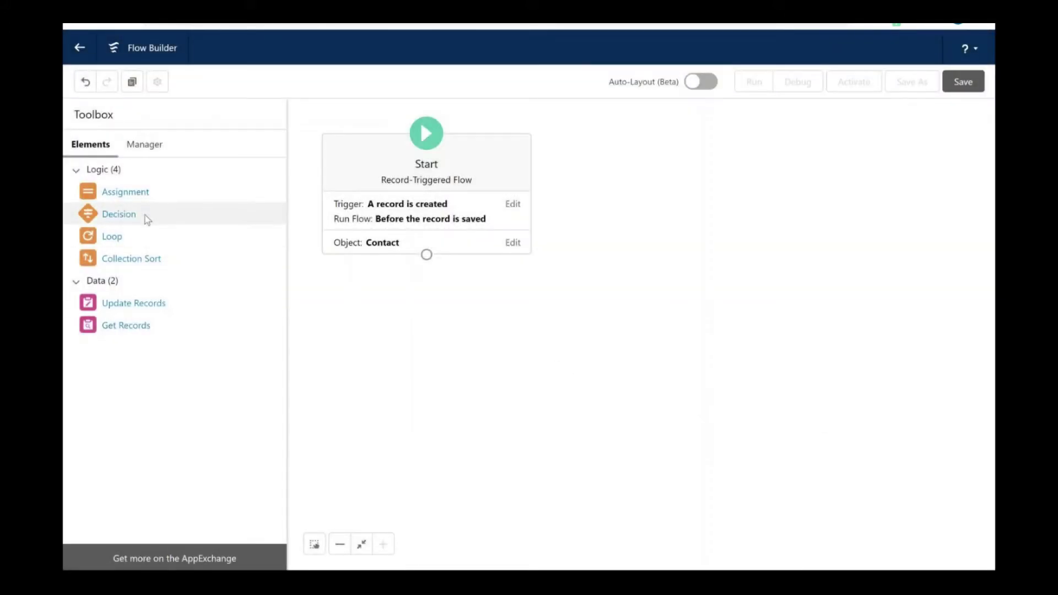
Step: Add a Decision element labelled Accountpopulated to the canvas
left_click_drag(118, 214, 423, 326)
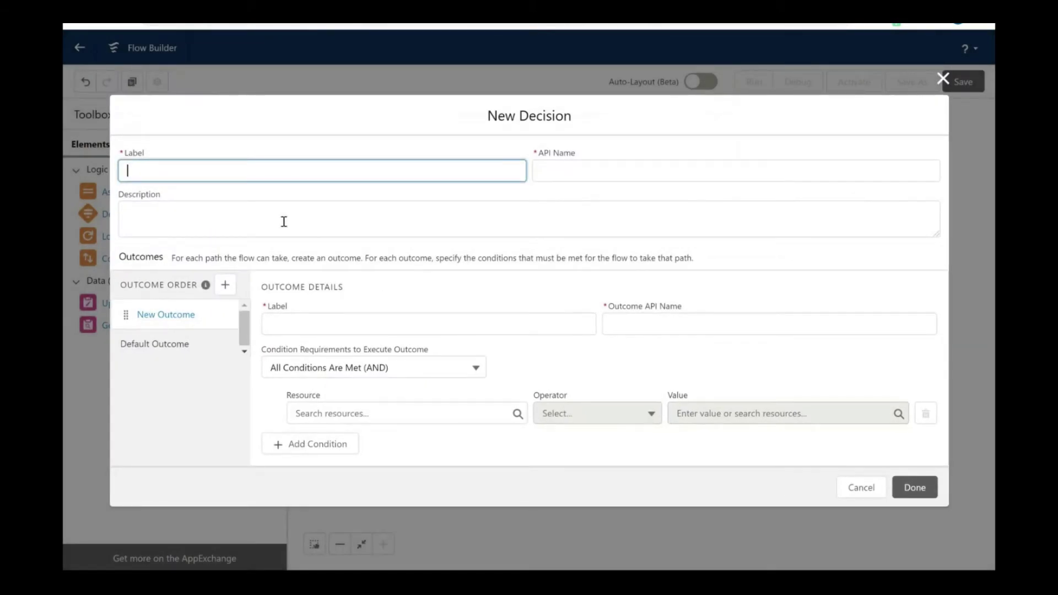
type("a")
key("BackSpace")
type("Accountpopulated")
left_click(417, 281)
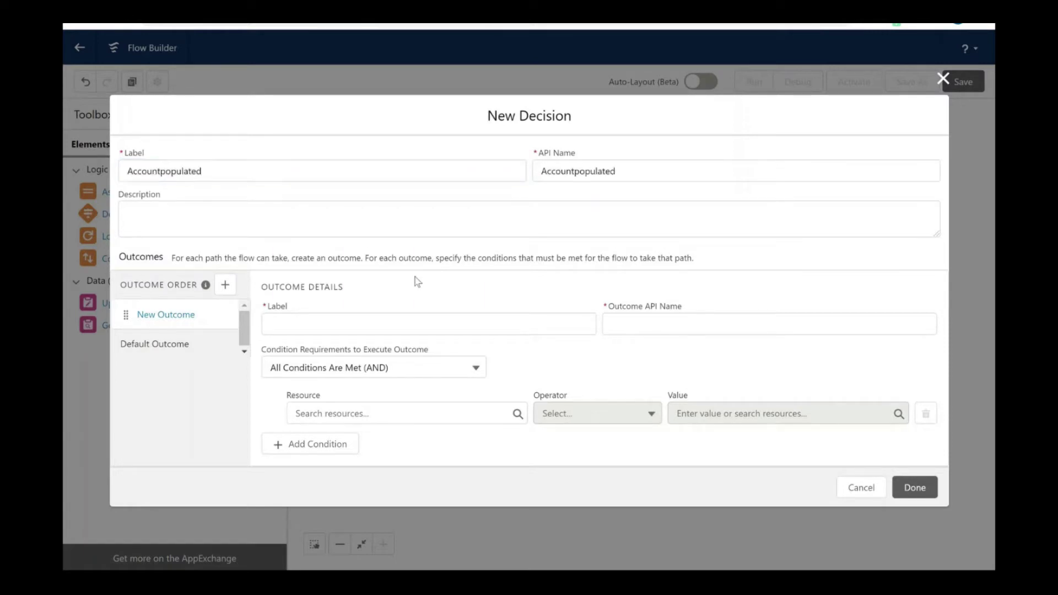
Step: Name the decision's first outcome id_account
left_click(408, 325)
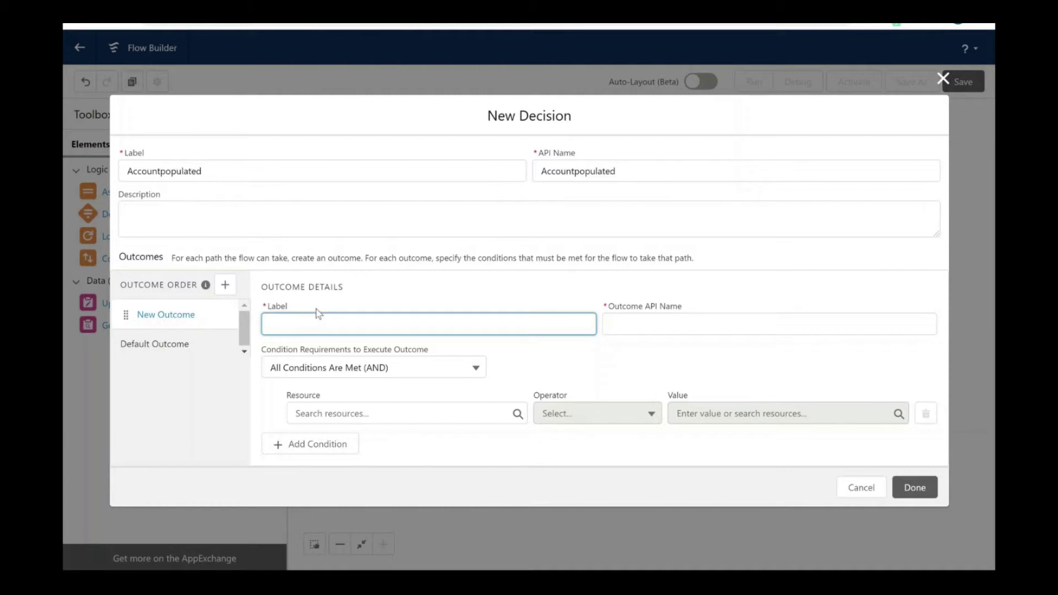
type("id_account")
left_click(498, 378)
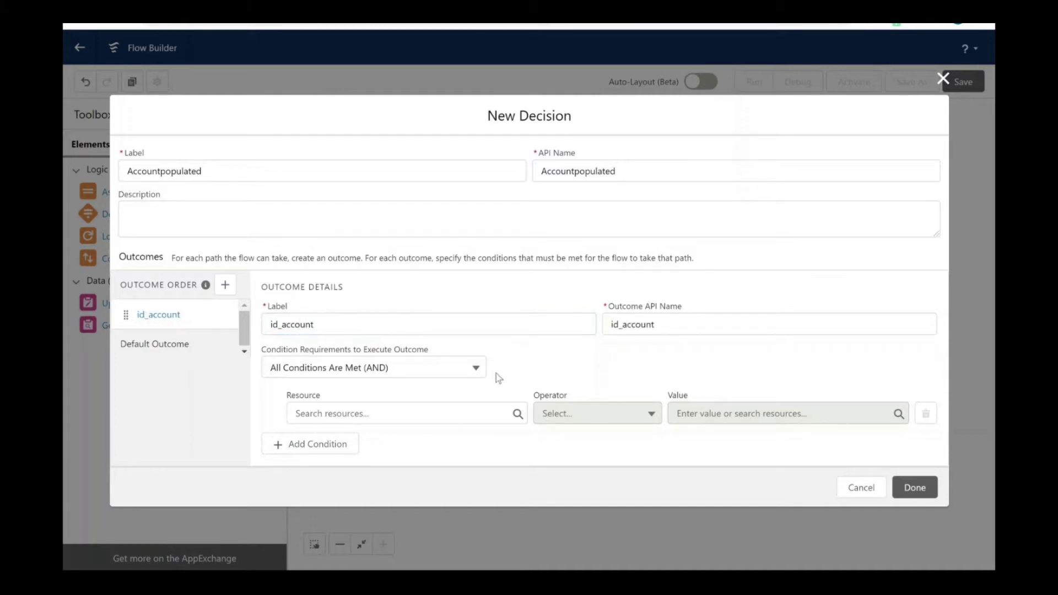
left_click(373, 368)
Step: Begin choosing the condition resource from the triggering Contact record's Account fields
left_click(538, 362)
left_click(418, 413)
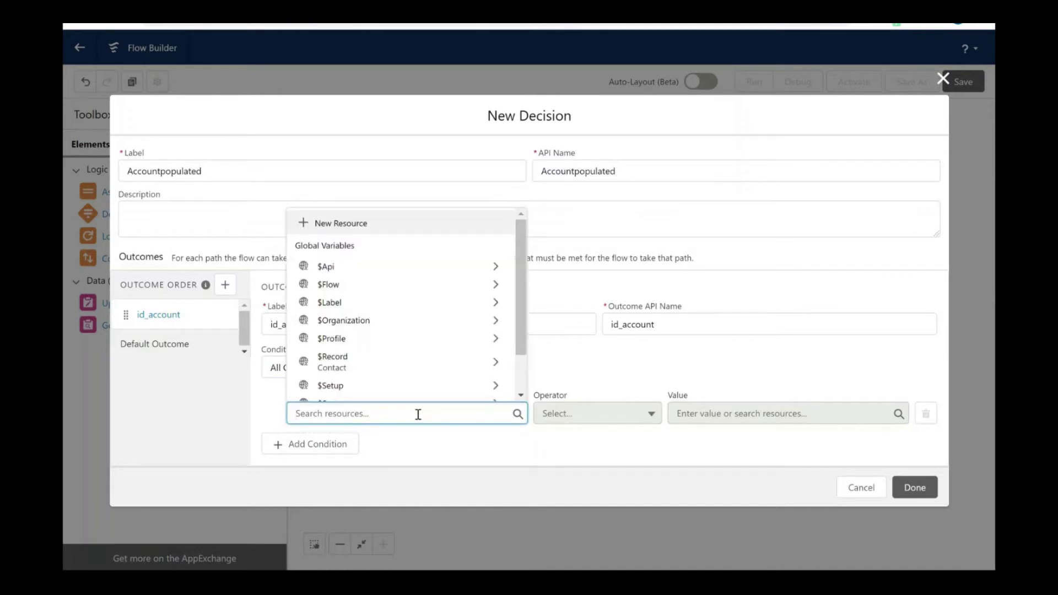
type("acco")
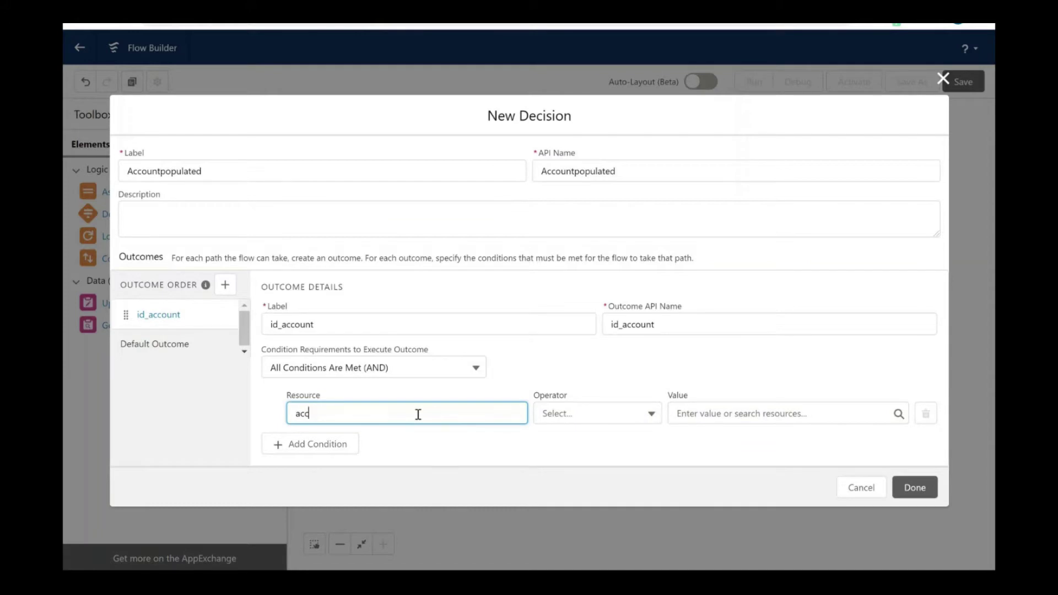
key("BackSpace")
key("BackSpace")
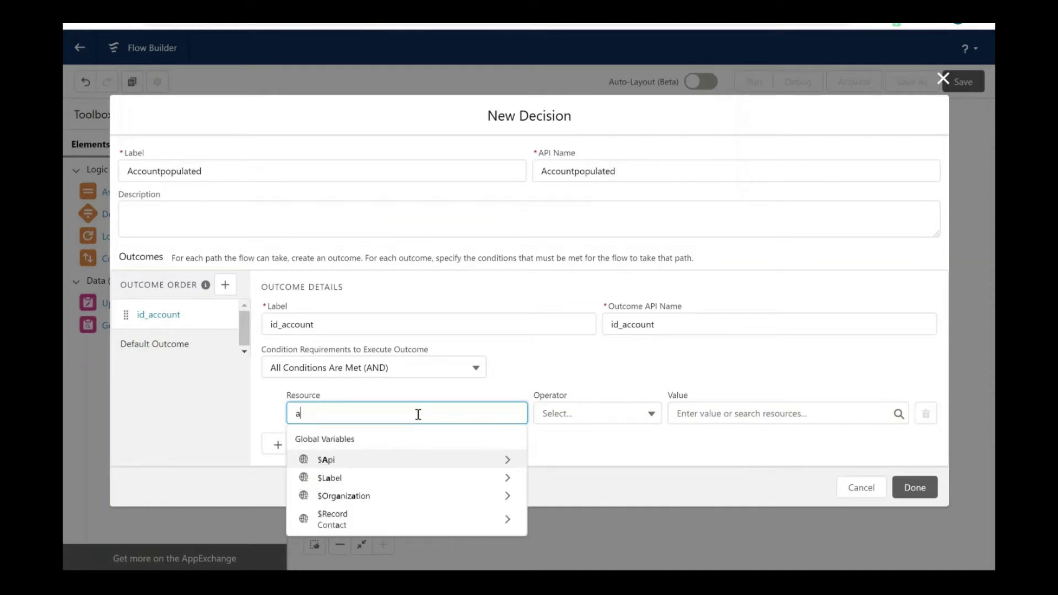
left_click(401, 528)
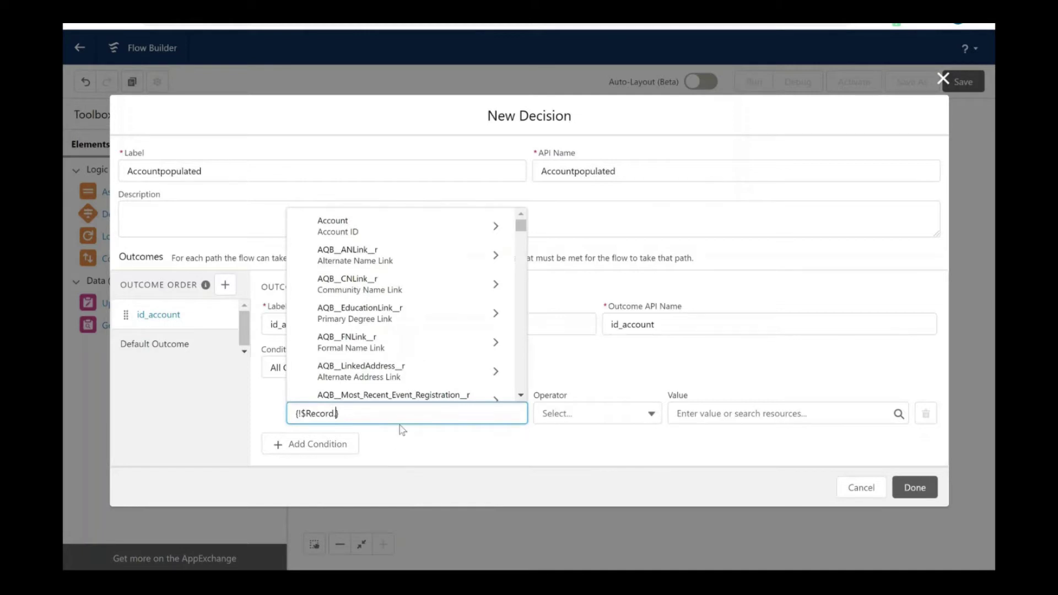
type("Account")
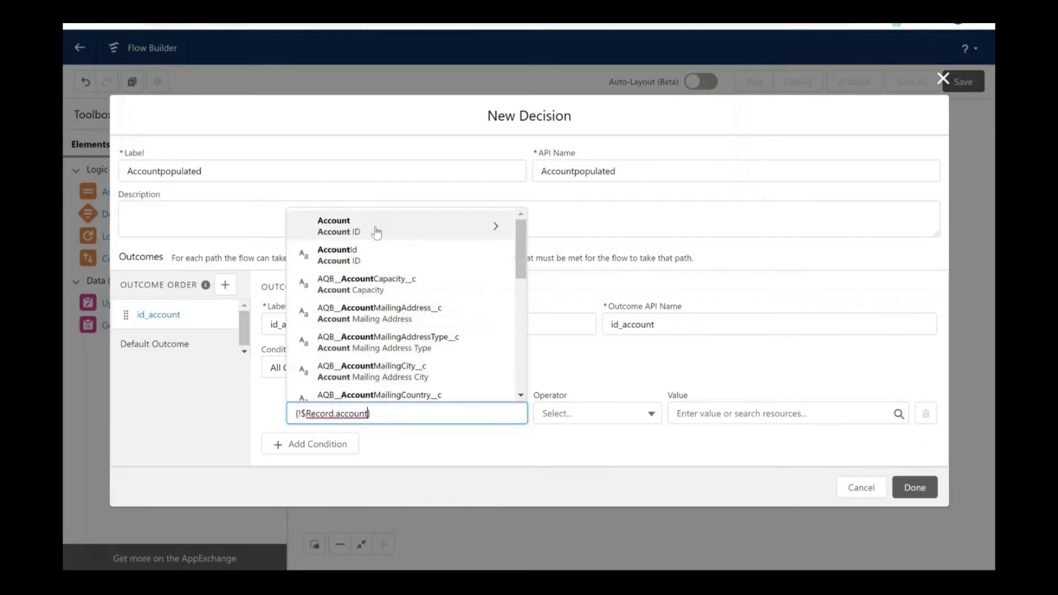
left_click(377, 231)
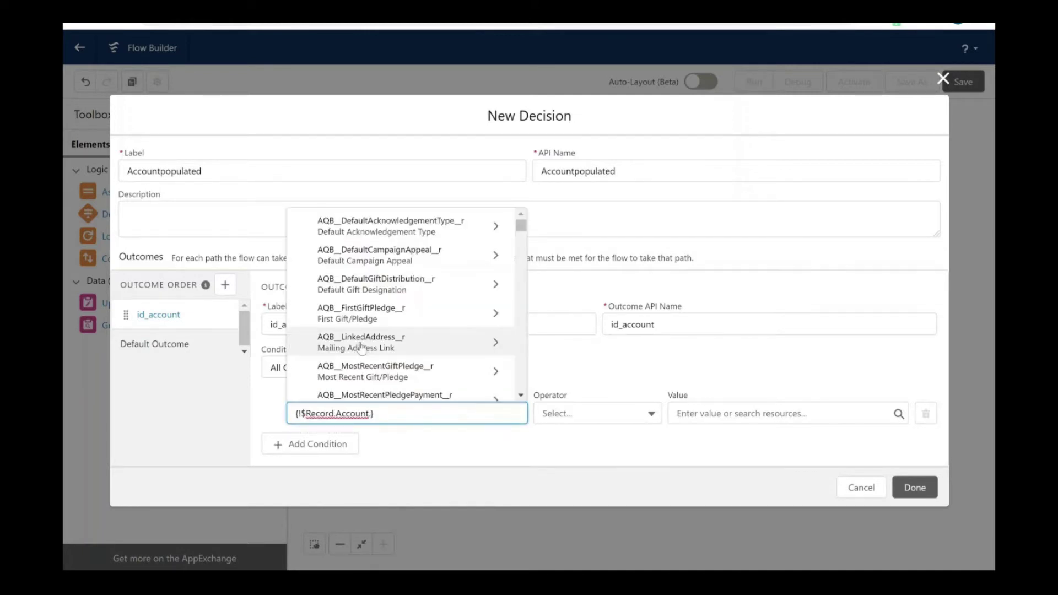
key("BackSpace")
key("BackSpace")
key("BackSpace")
key("BackSpace")
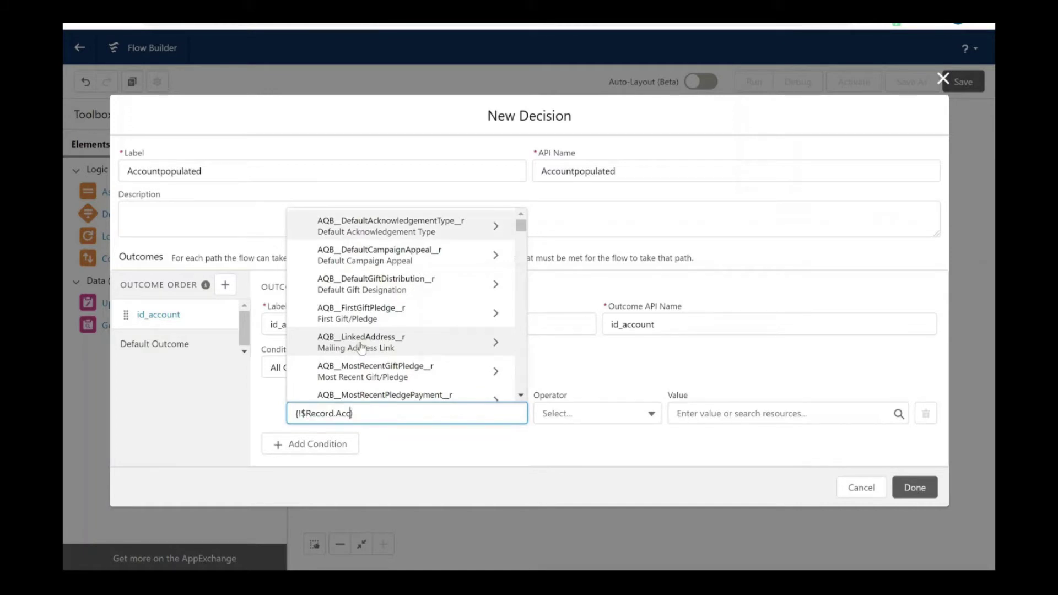
key("BackSpace")
key("BackSpace")
key("BackSpace")
key("BackSpace")
type("account")
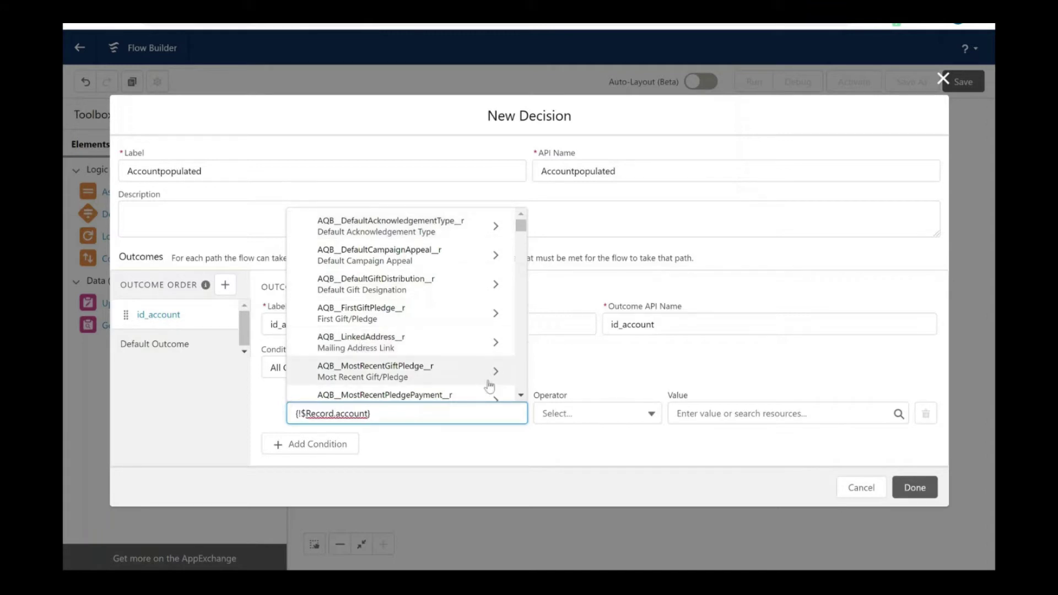
type("id")
Step: Set the condition resource to the Contact's Account ID ($Record.AccountId)
left_click(399, 421)
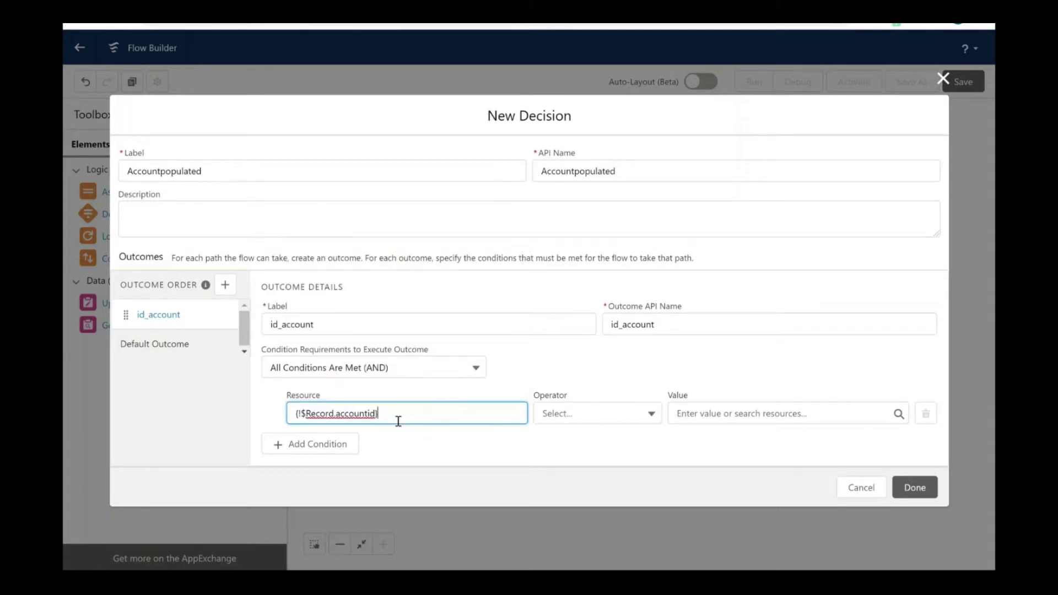
key("BackSpace")
key("BackSpace")
key("BackSpace")
key("BackSpace")
key("BackSpace")
key("BackSpace")
key("BackSpace")
key("BackSpace")
key("BackSpace")
key("BackSpace")
key("BackSpace")
key("BackSpace")
key("BackSpace")
key("BackSpace")
key("BackSpace")
key("BackSpace")
key("BackSpace")
key("BackSpace")
key("BackSpace")
key("BackSpace")
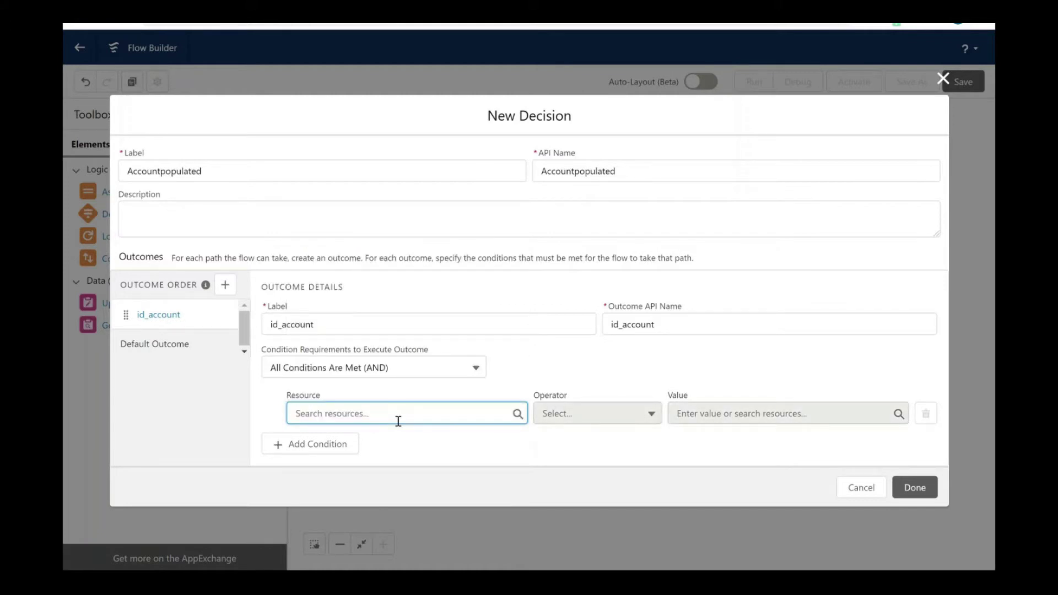
type("contact")
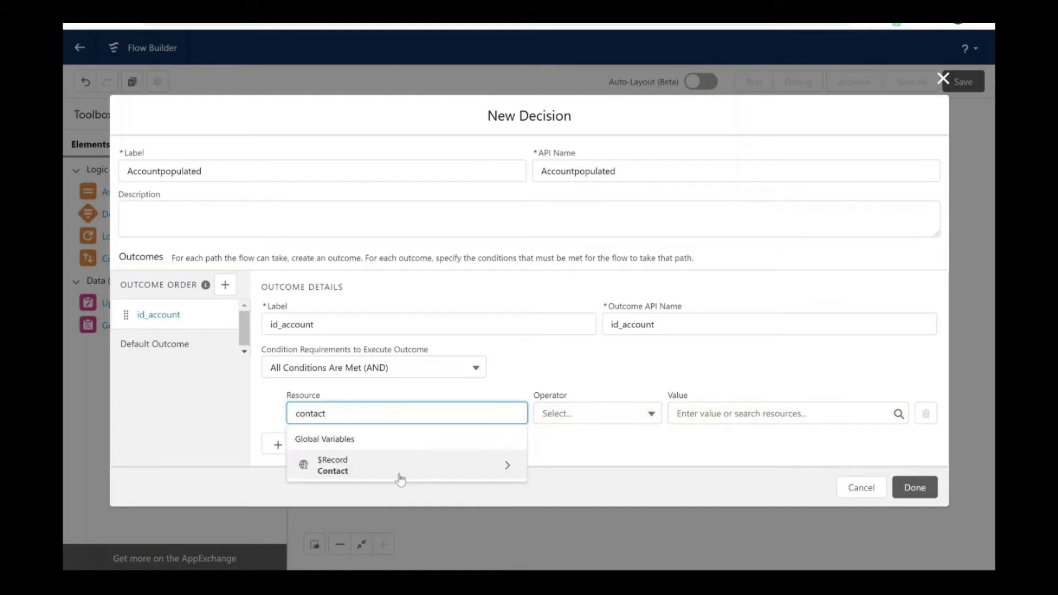
left_click(395, 471)
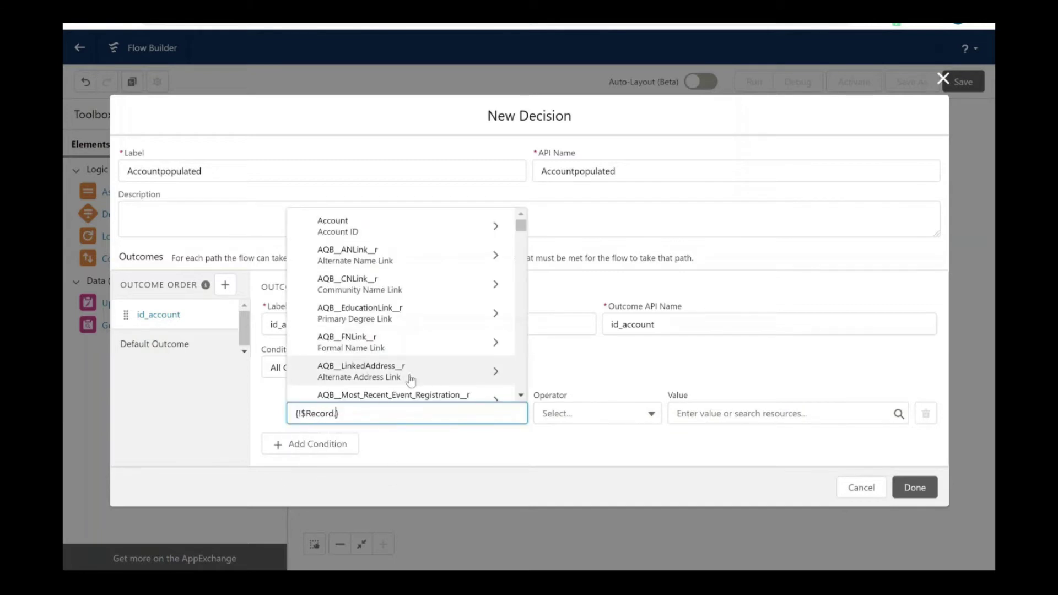
type("account")
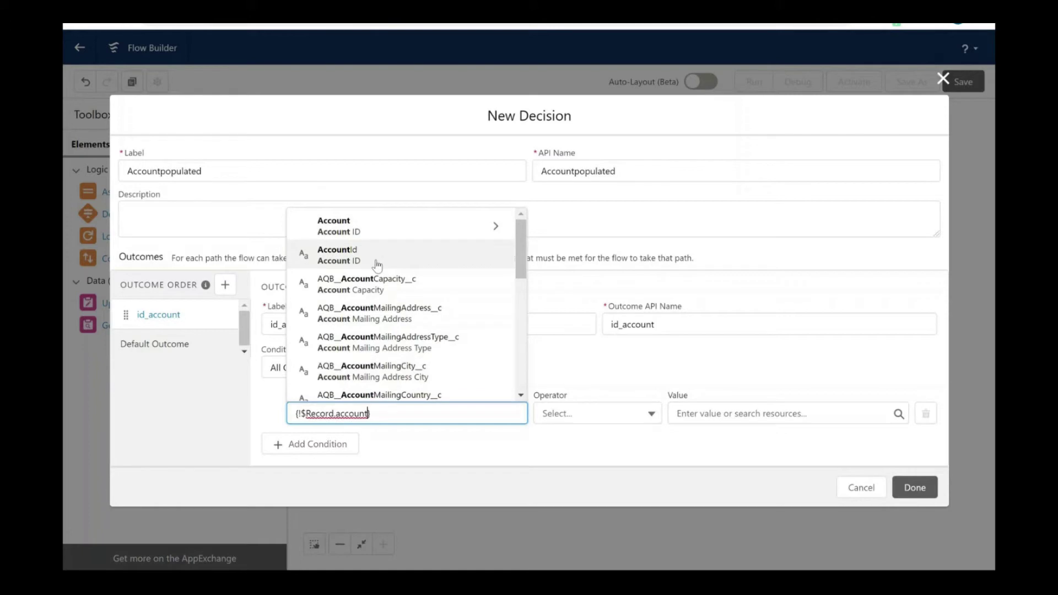
left_click(376, 264)
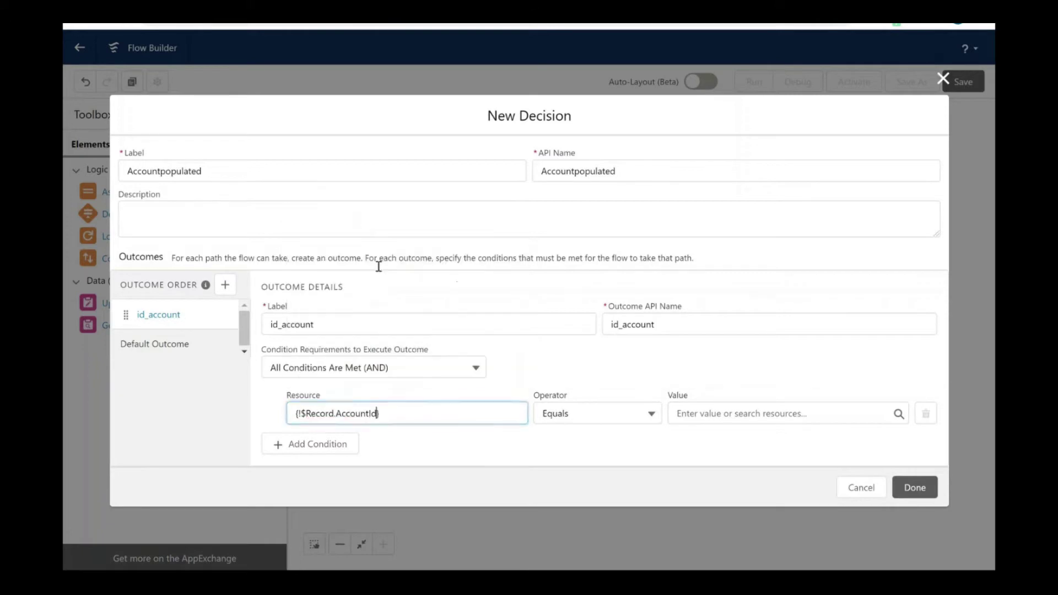
Step: Set the operator to Is Null with value $GlobalConstant.False and save the decision
left_click(604, 421)
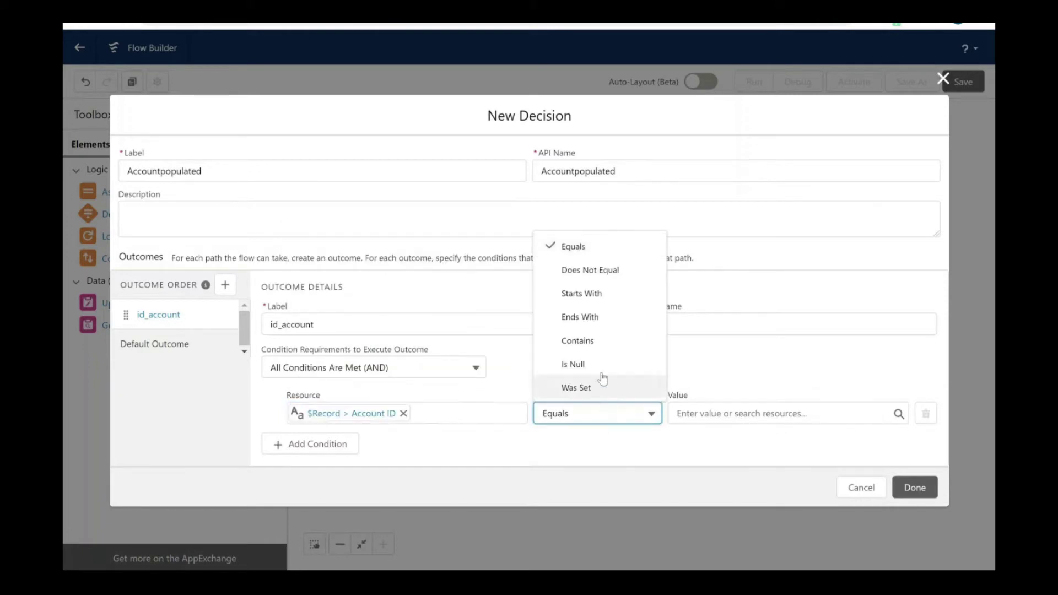
left_click(602, 365)
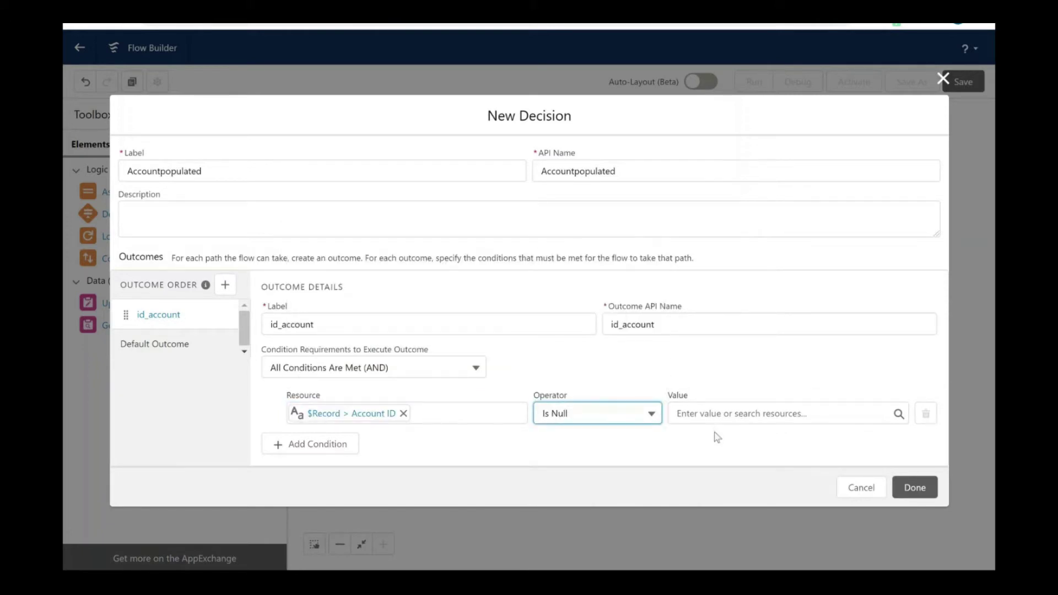
left_click(707, 421)
type("false")
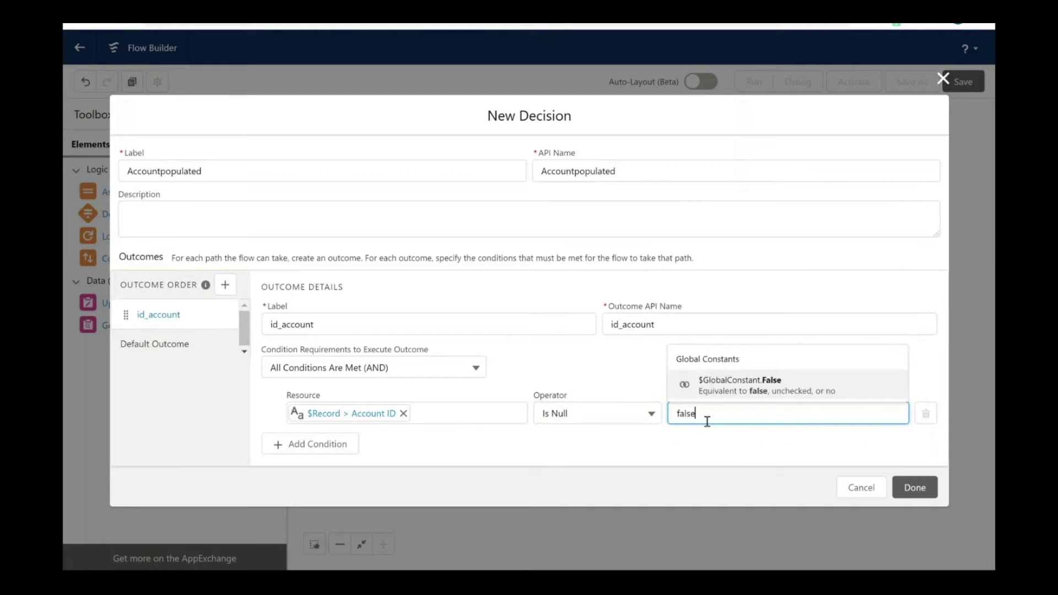
left_click(753, 389)
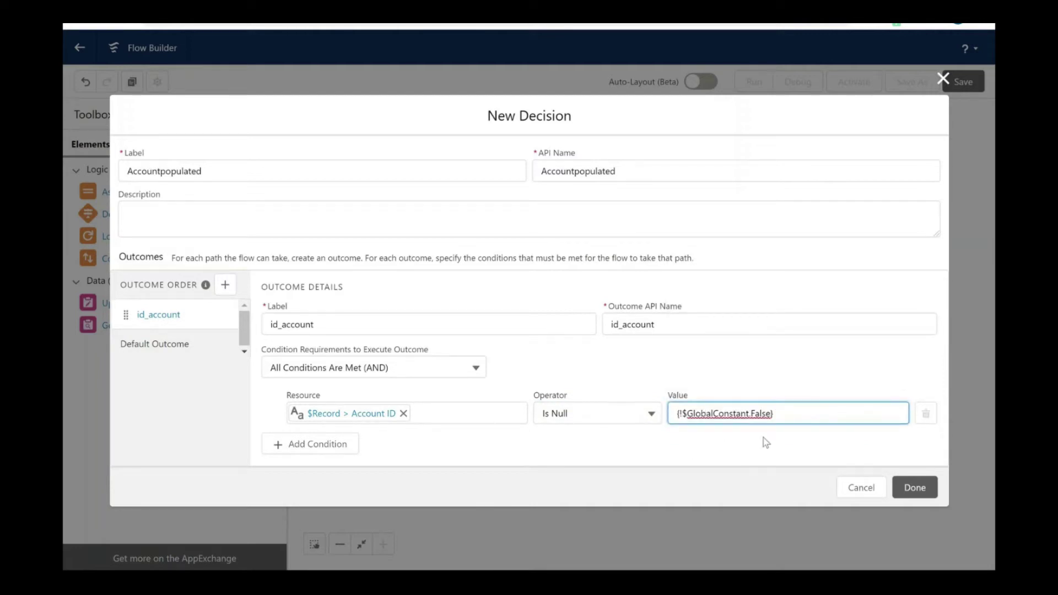
left_click(913, 487)
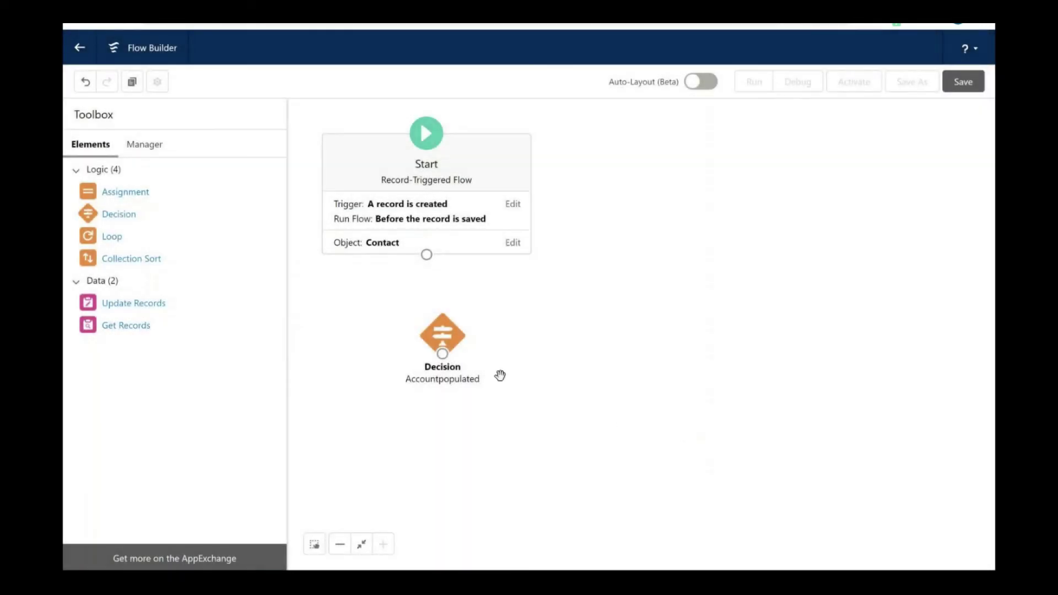
Step: Connect Start to the Accountpopulated decision and add a Get Records element
left_click_drag(427, 255, 446, 355)
left_click_drag(130, 330, 577, 343)
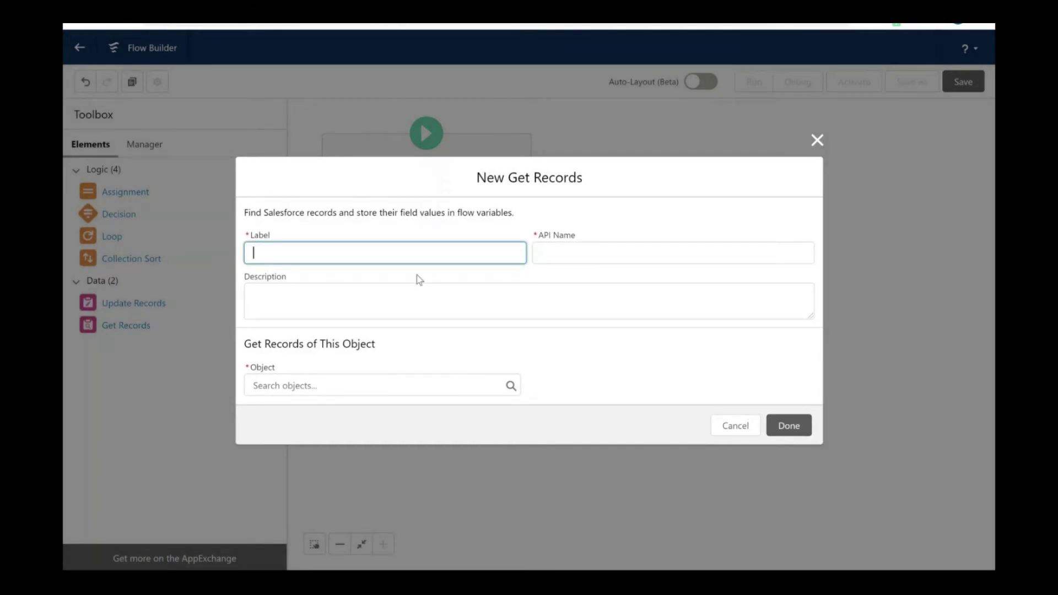
Step: Label the Get Records getaccounts, describe it 'To retrieve account object records', and pick Account
type("getaccounts")
left_click(421, 316)
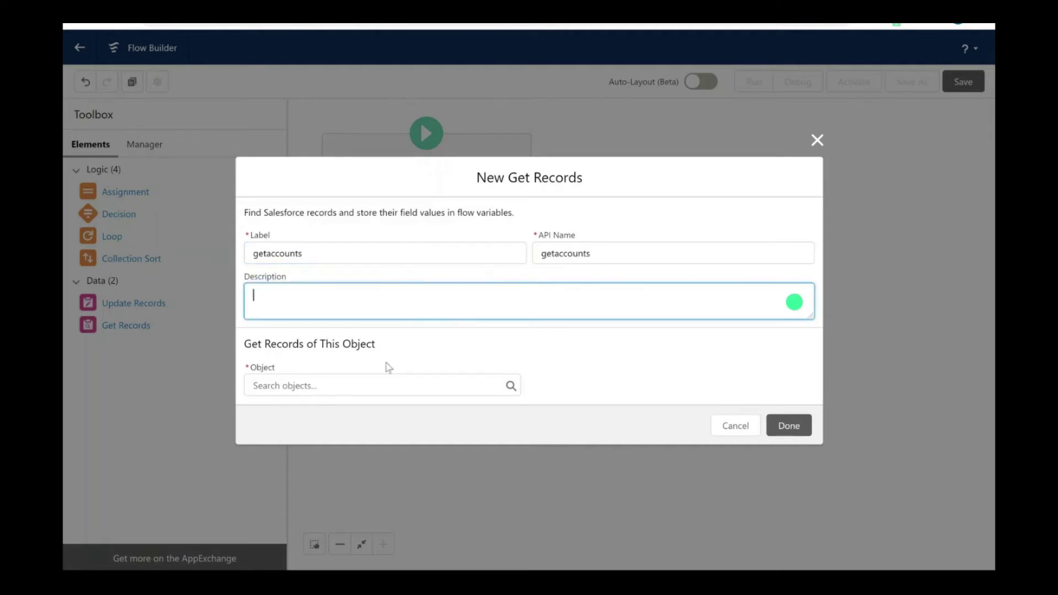
left_click(385, 387)
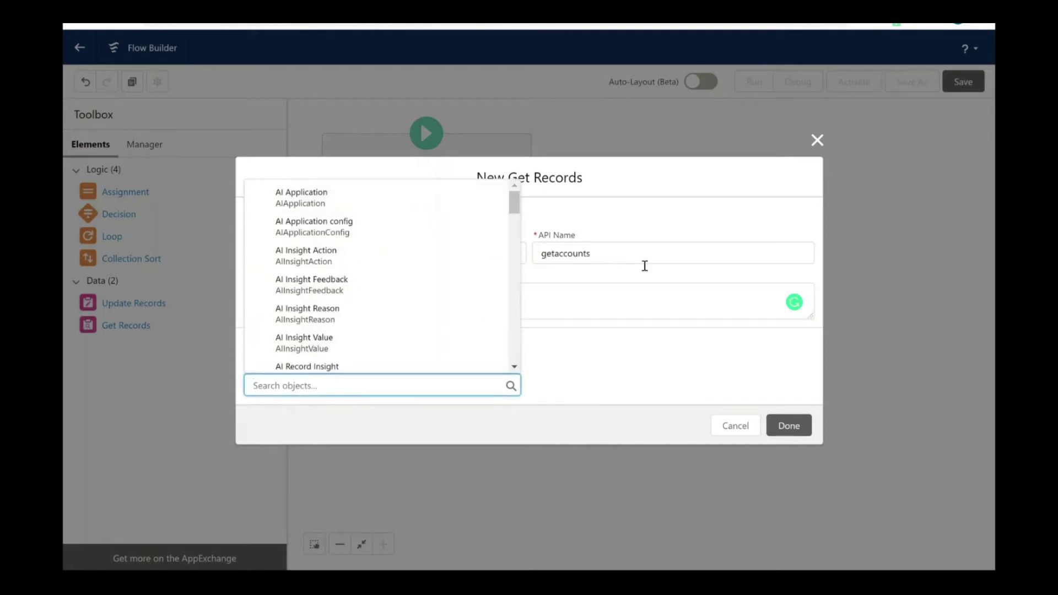
left_click(612, 300)
type("To re")
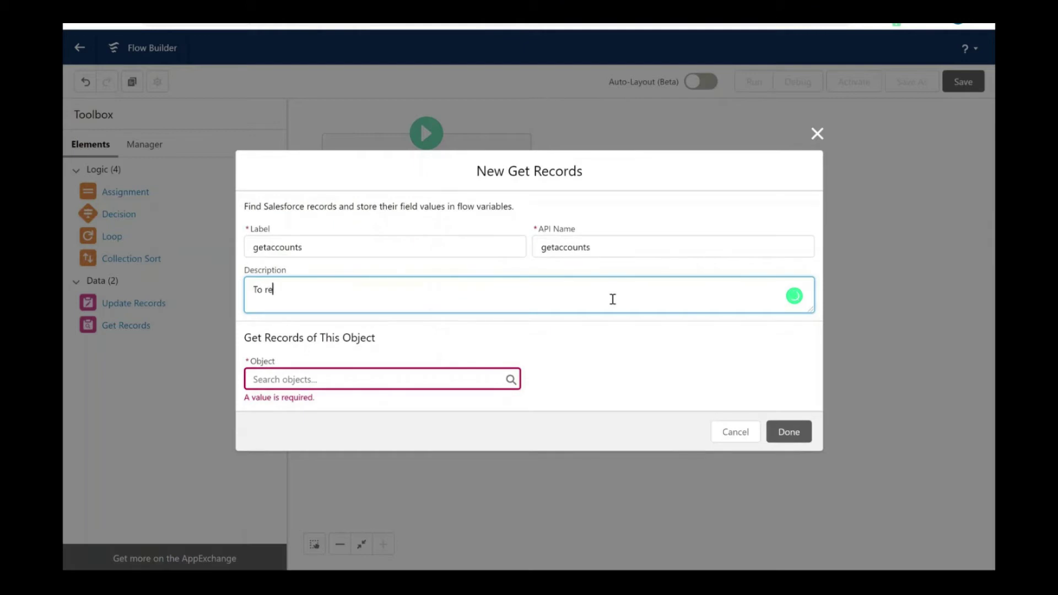
type("trieve account object records")
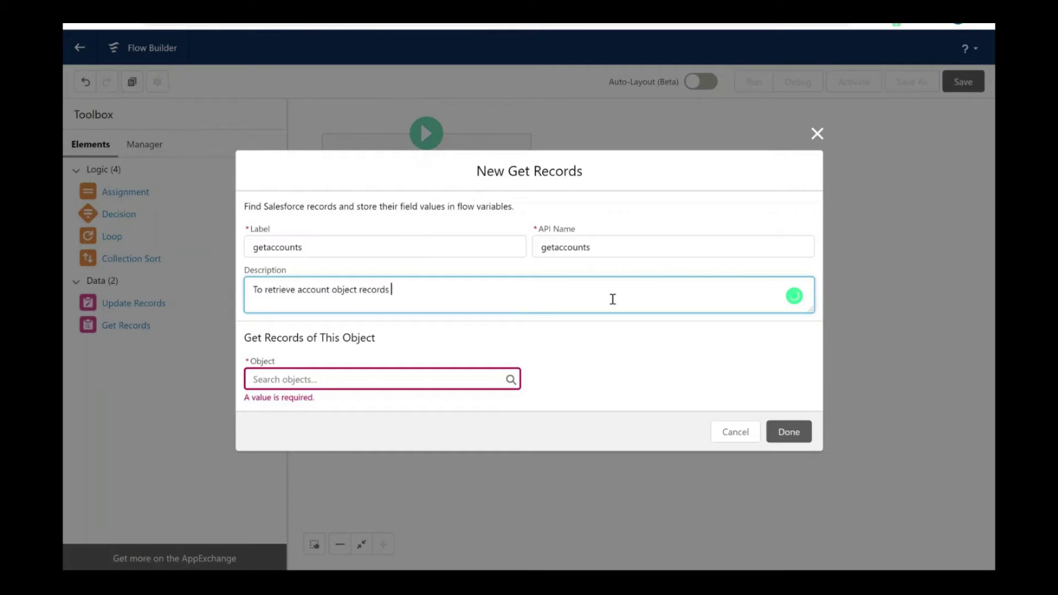
left_click(415, 371)
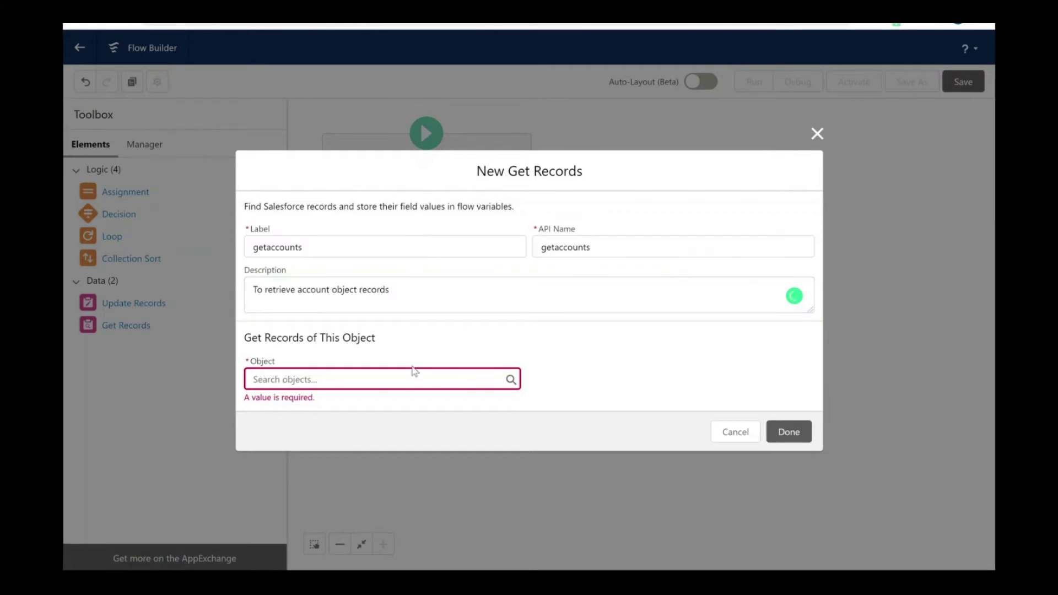
type("account")
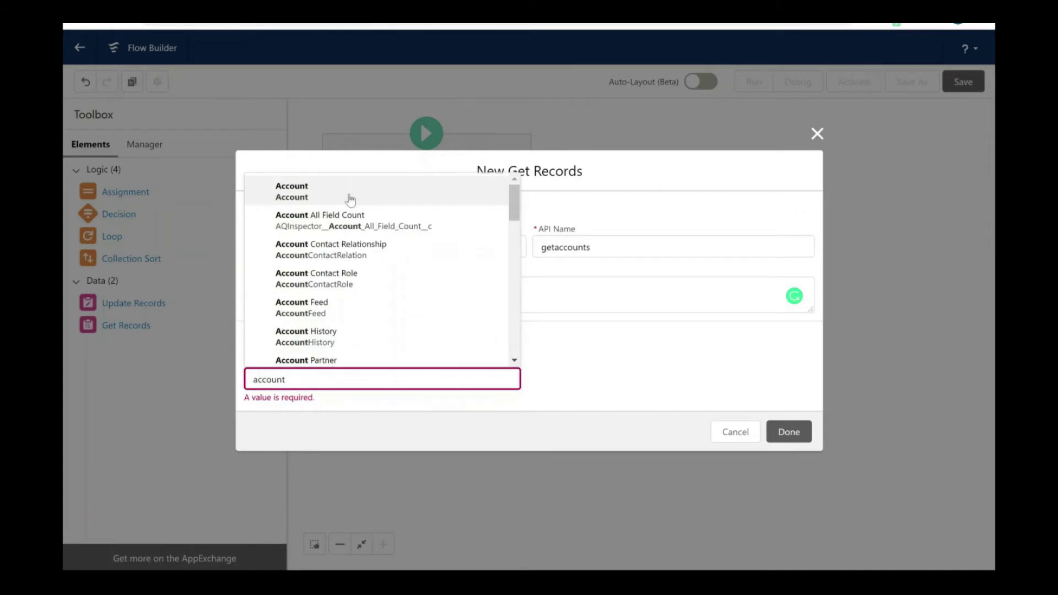
left_click(357, 192)
Step: Start the getaccounts filter on the Account Id field
scroll(422, 351, "down", 1)
left_click(425, 319)
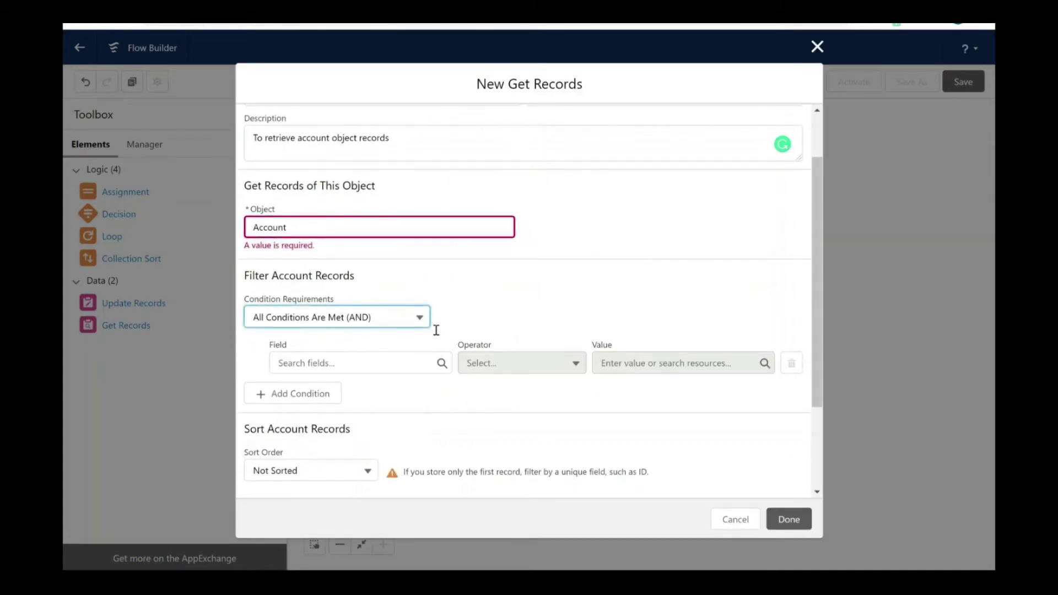
left_click(468, 315)
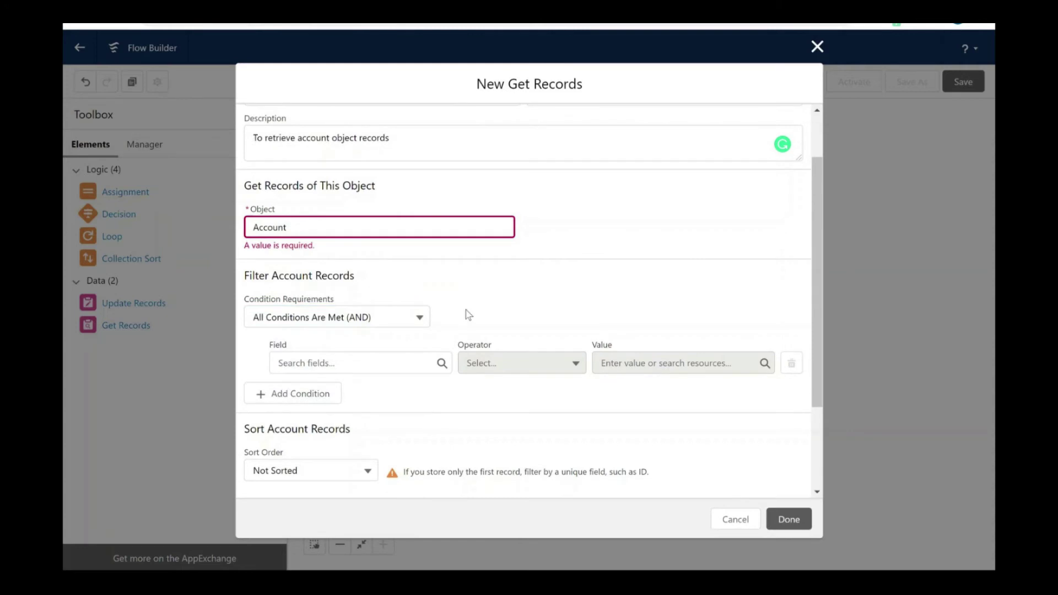
left_click(372, 358)
left_click(300, 229)
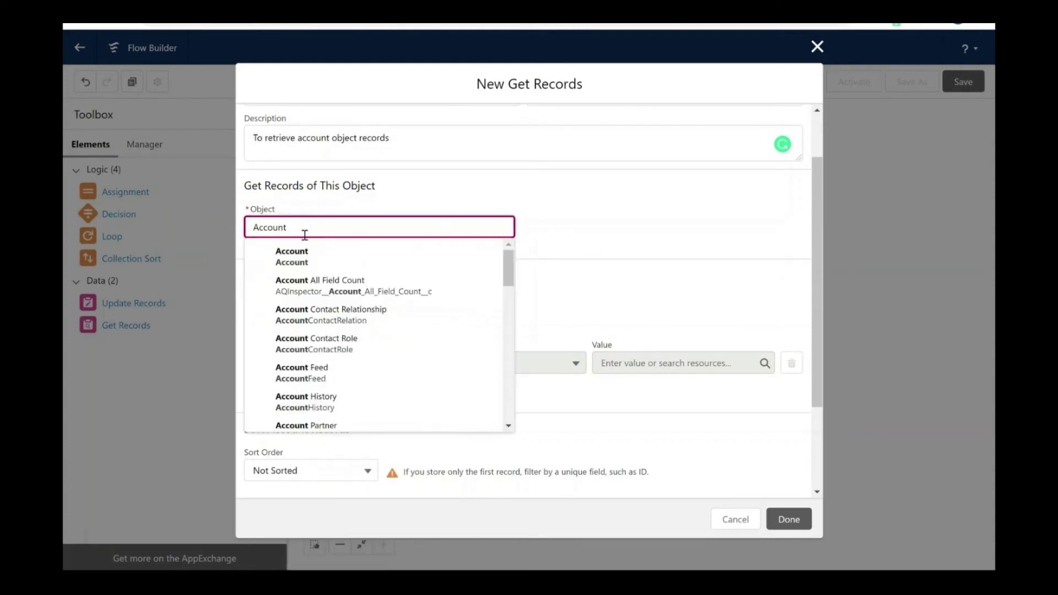
left_click(607, 282)
scroll(500, 309, "down", 1)
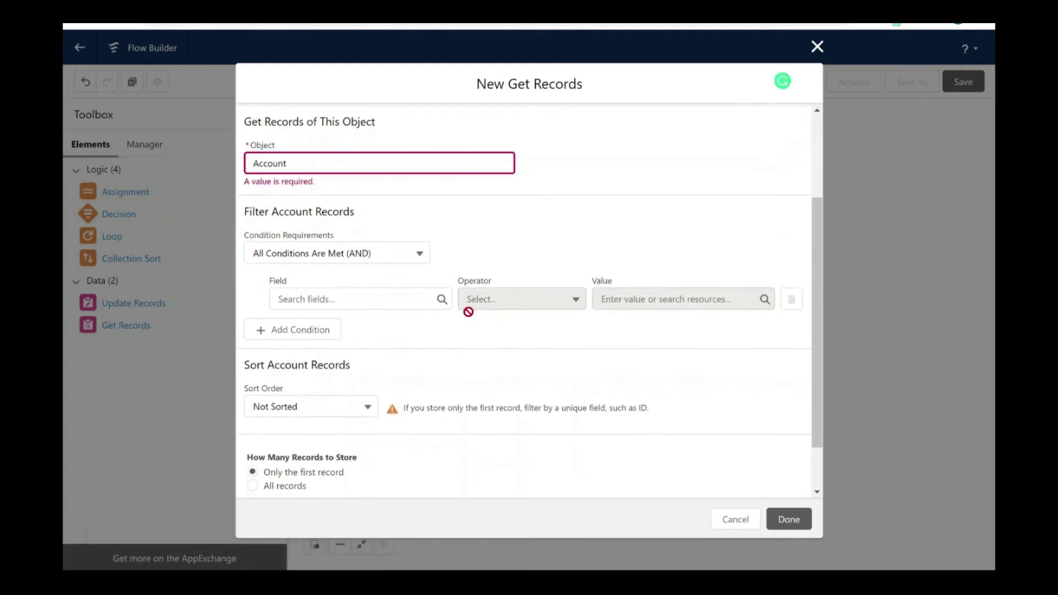
left_click(382, 307)
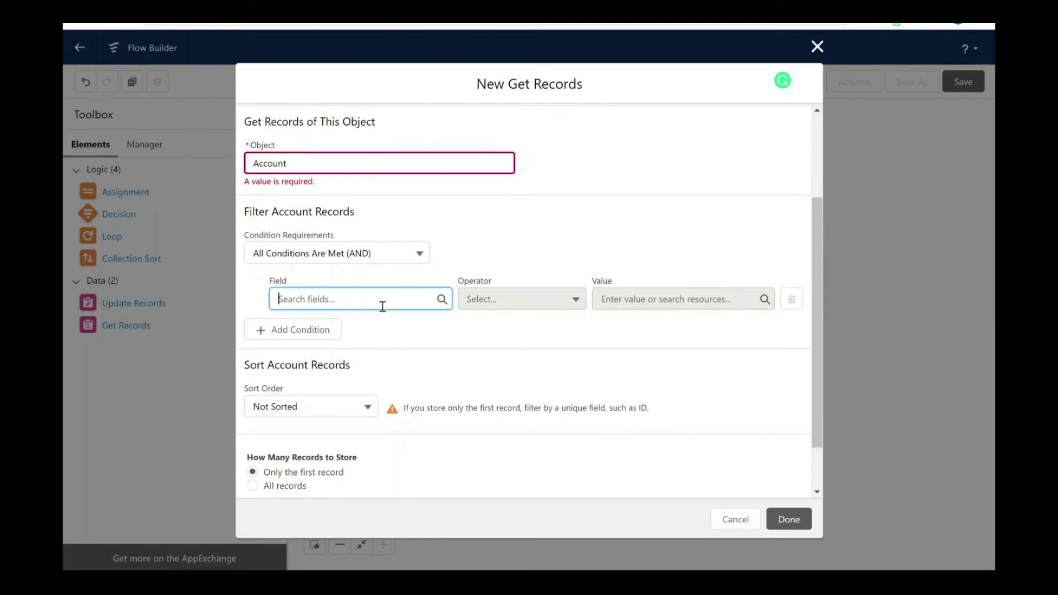
type("id")
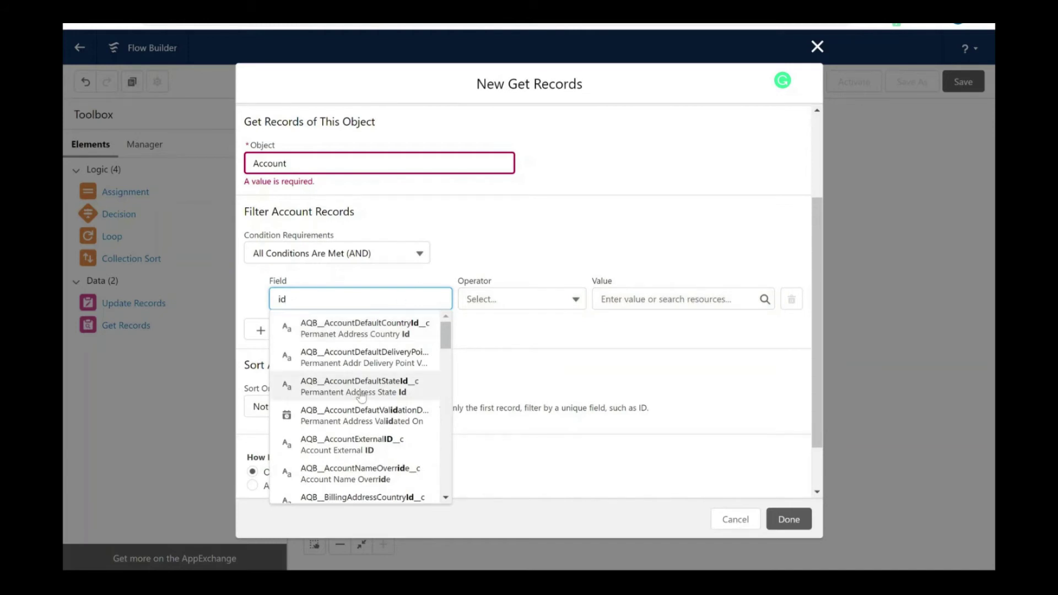
scroll(361, 396, "down", 3)
scroll(360, 396, "down", 10)
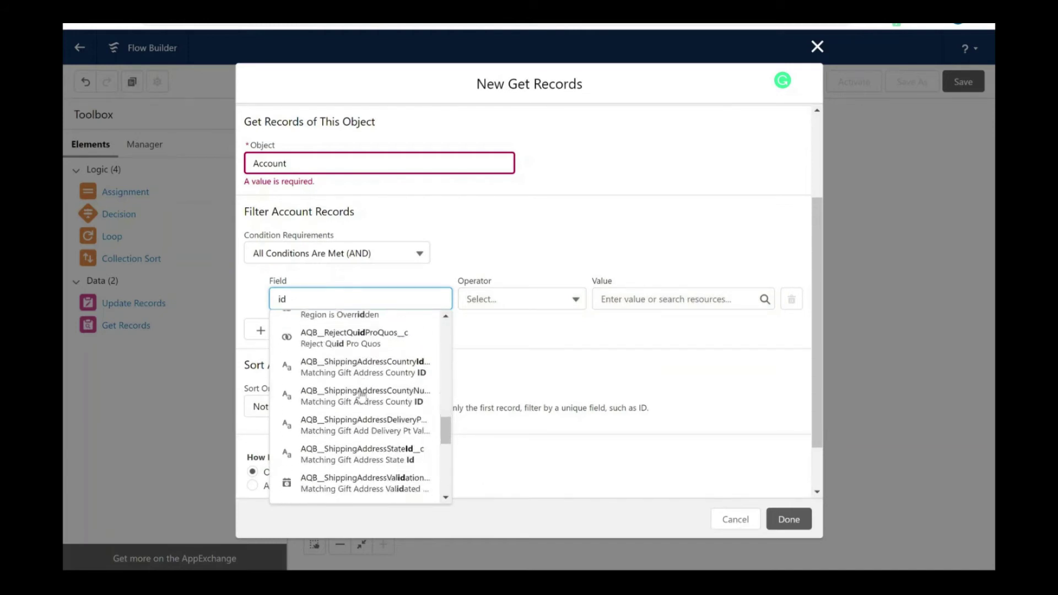
left_click(353, 412)
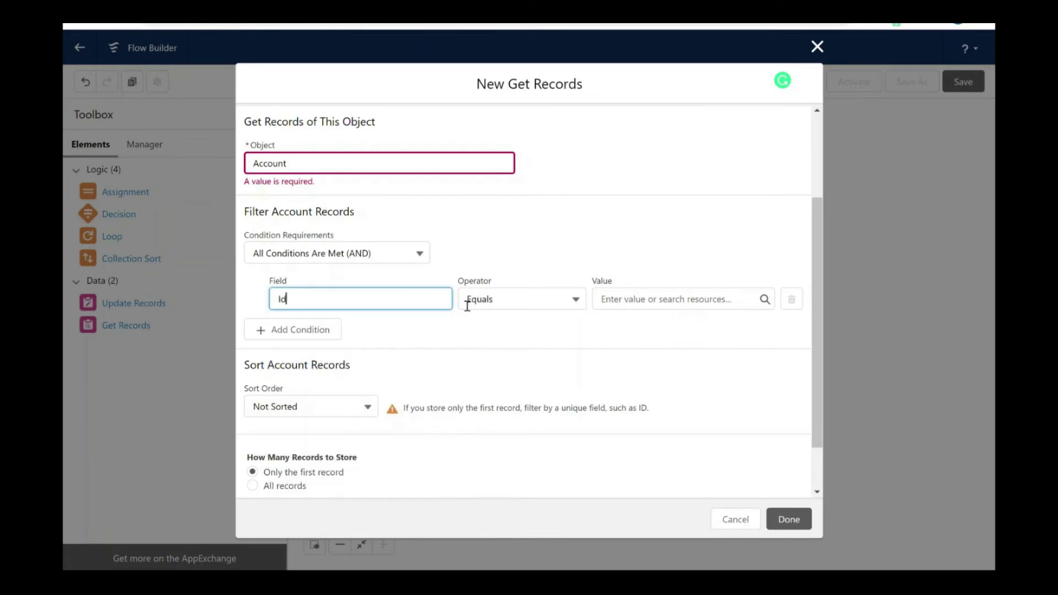
Step: Set the filter value to {!$Record.AccountId} and save getaccounts
left_click(662, 305)
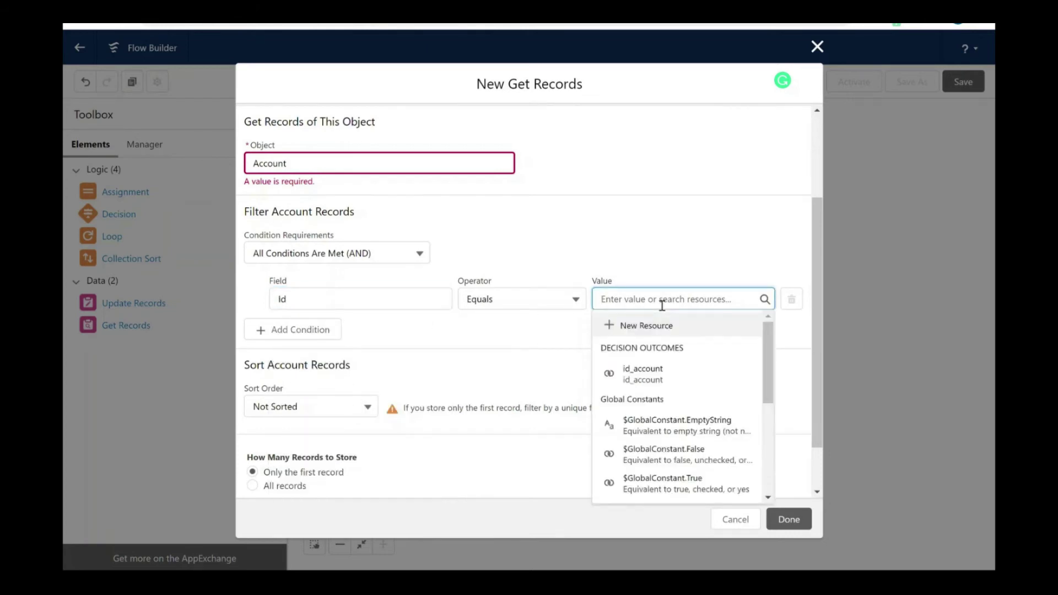
scroll(656, 386, "down", 4)
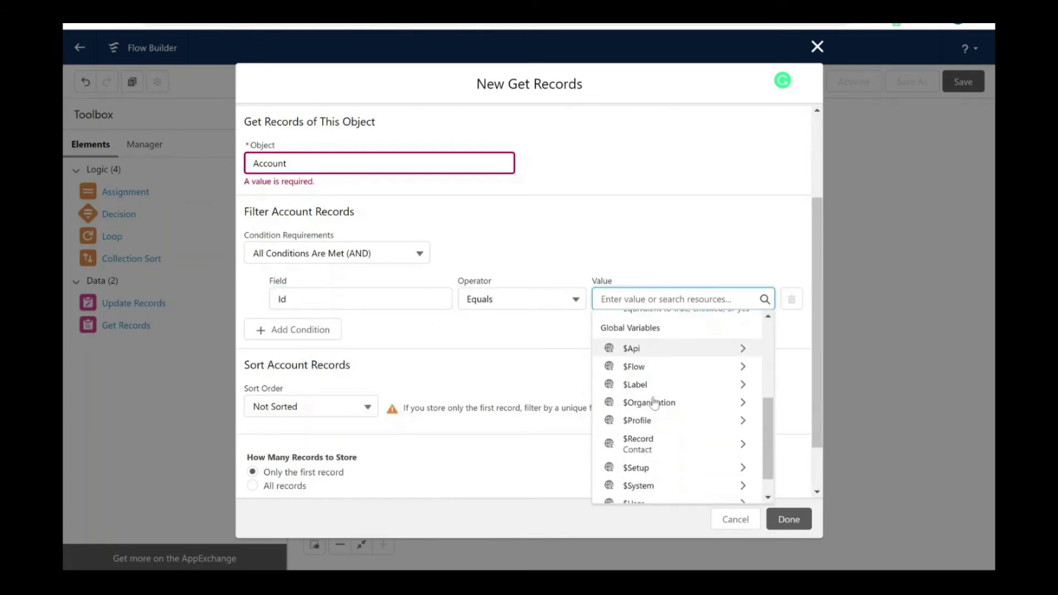
scroll(655, 404, "down", 1)
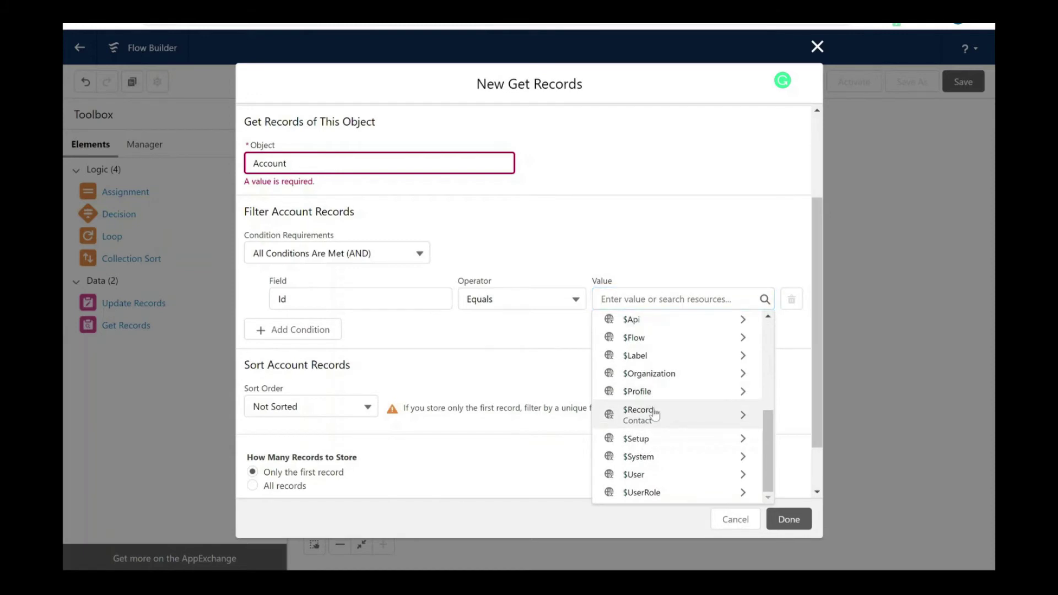
left_click(655, 415)
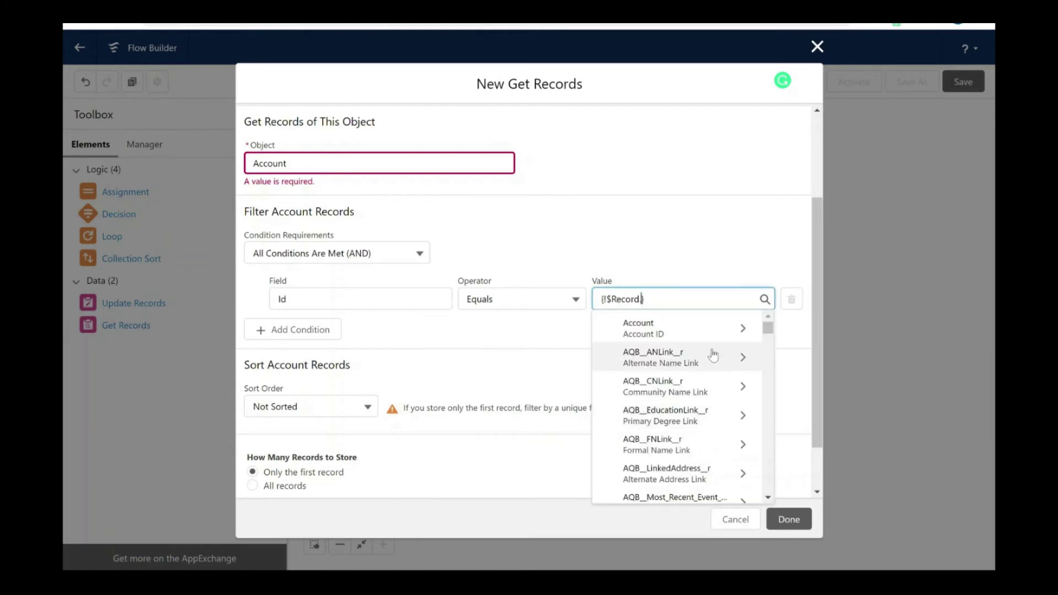
type("account")
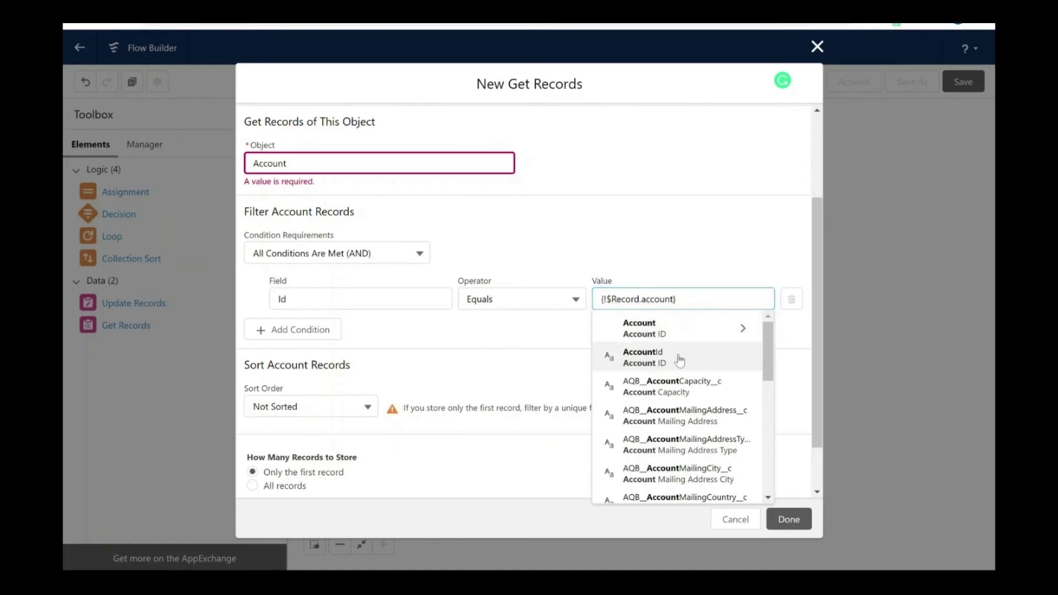
left_click(686, 355)
left_click(483, 368)
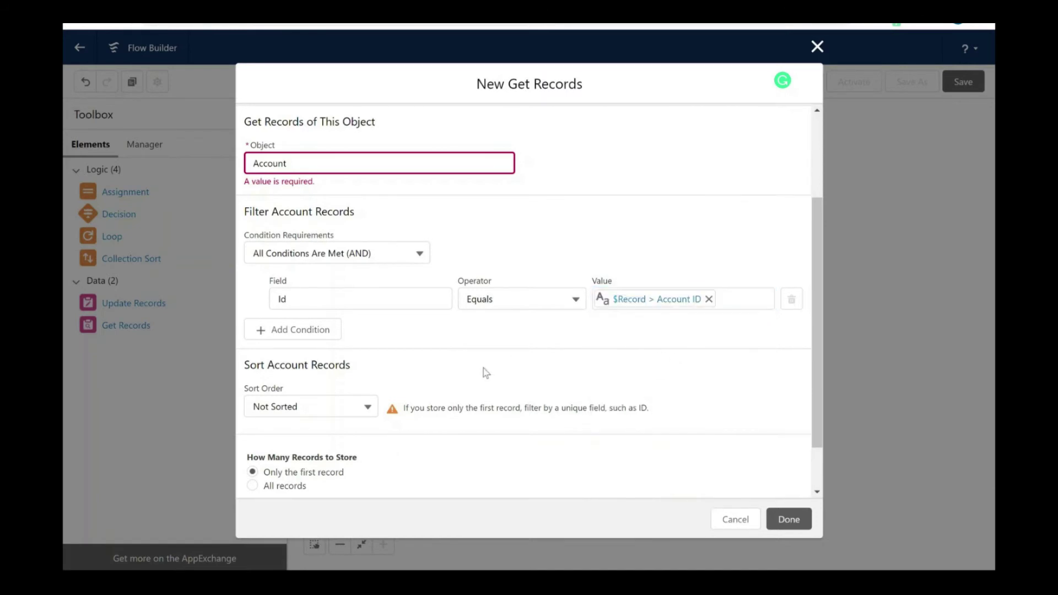
scroll(524, 420, "down", 2)
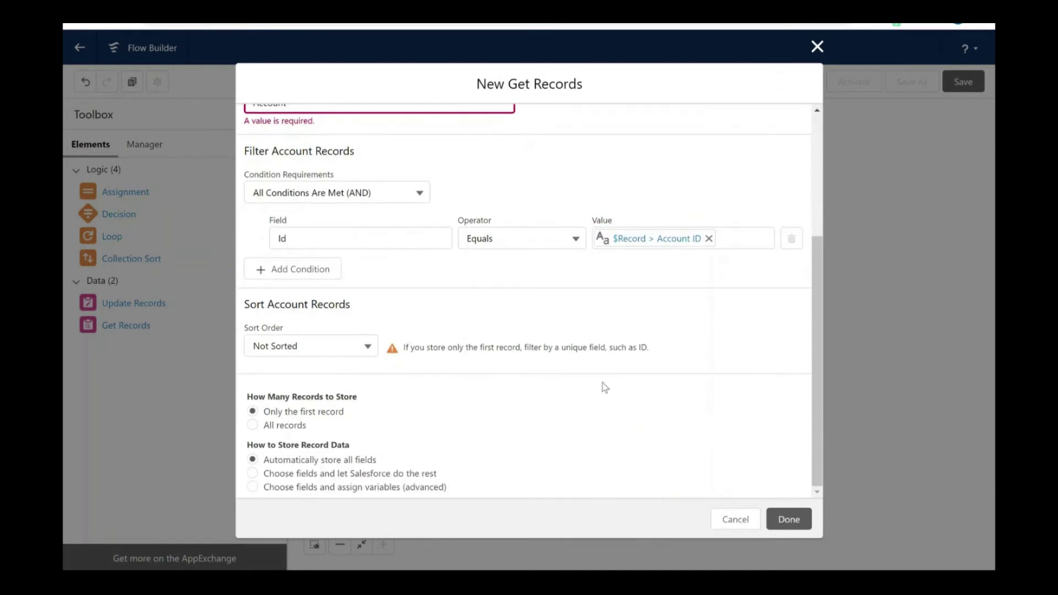
left_click(795, 526)
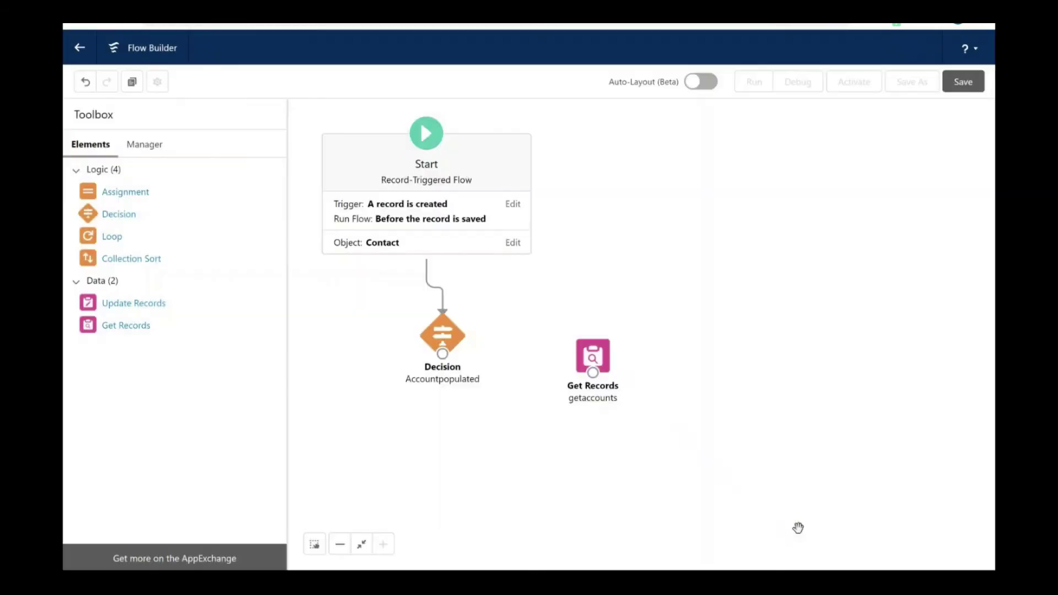
Step: Route the id_account outcome to getaccounts and add an Assignment element
left_click_drag(447, 356, 591, 356)
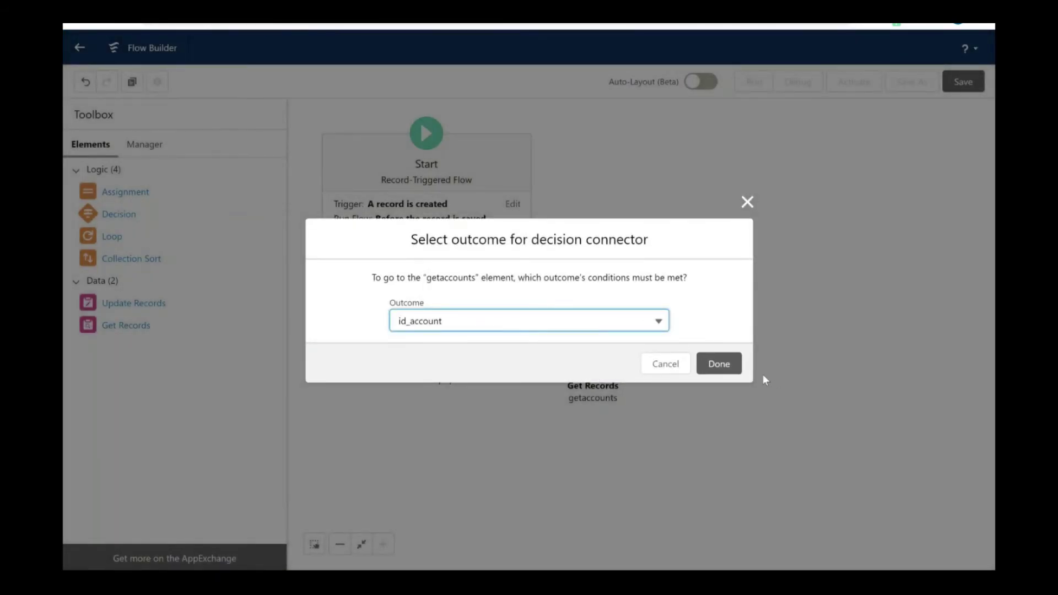
left_click(736, 365)
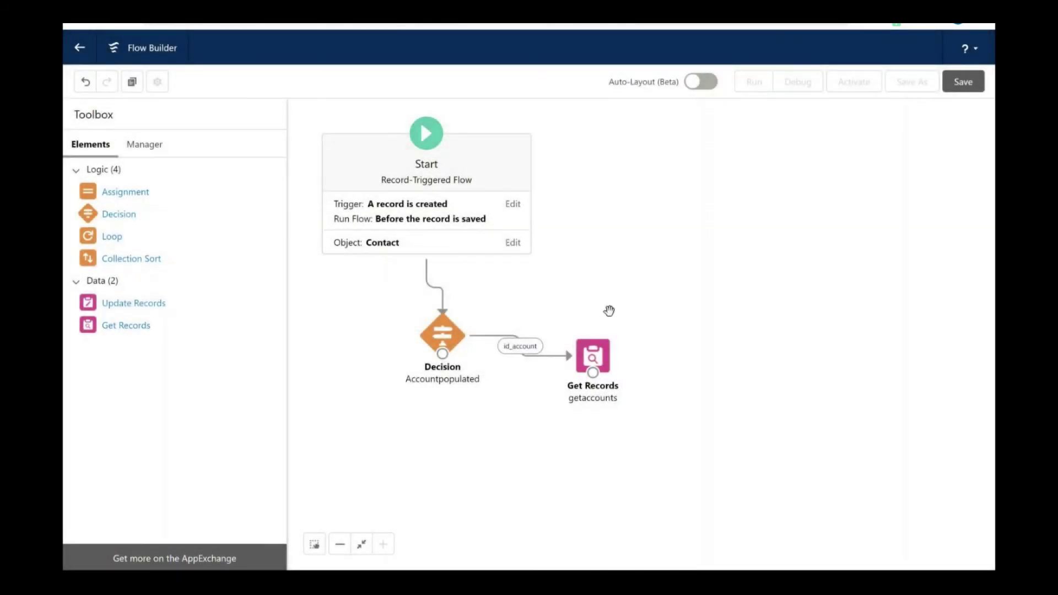
left_click_drag(139, 197, 717, 338)
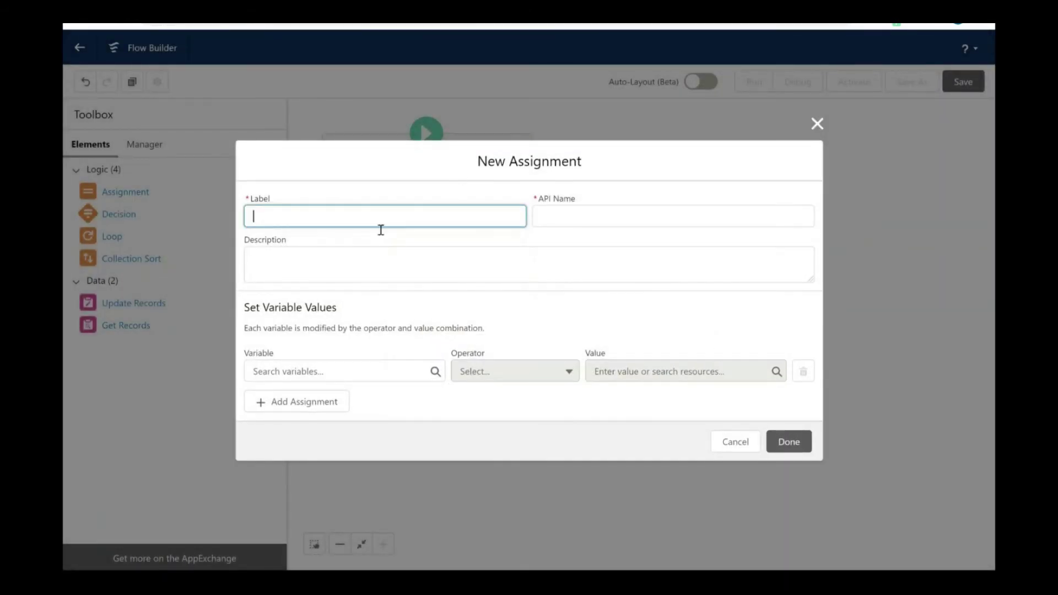
Step: Label the new assignment populatephoneoncontact
type("4")
key("BackSpace")
type("populatephoneoncontact")
left_click(440, 312)
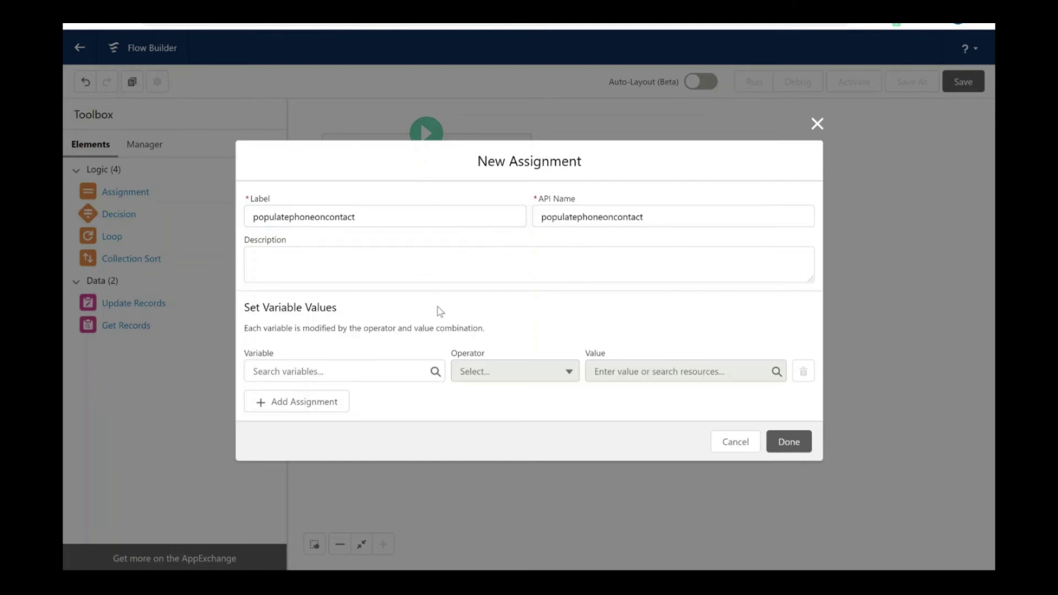
Step: Set the assignment variable to the triggering Contact's Mobile Phone field
left_click(379, 380)
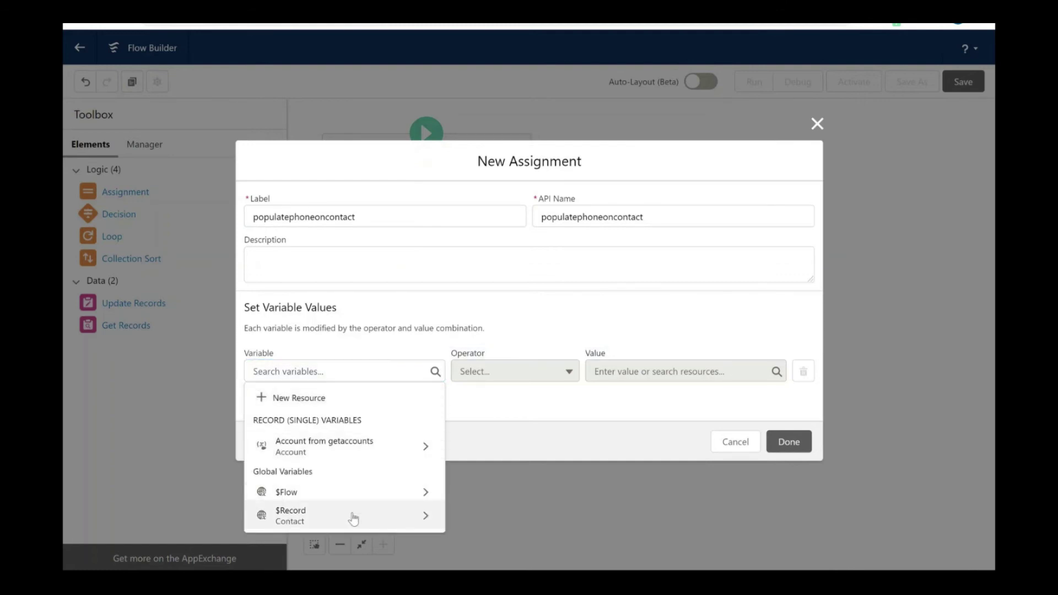
left_click(352, 516)
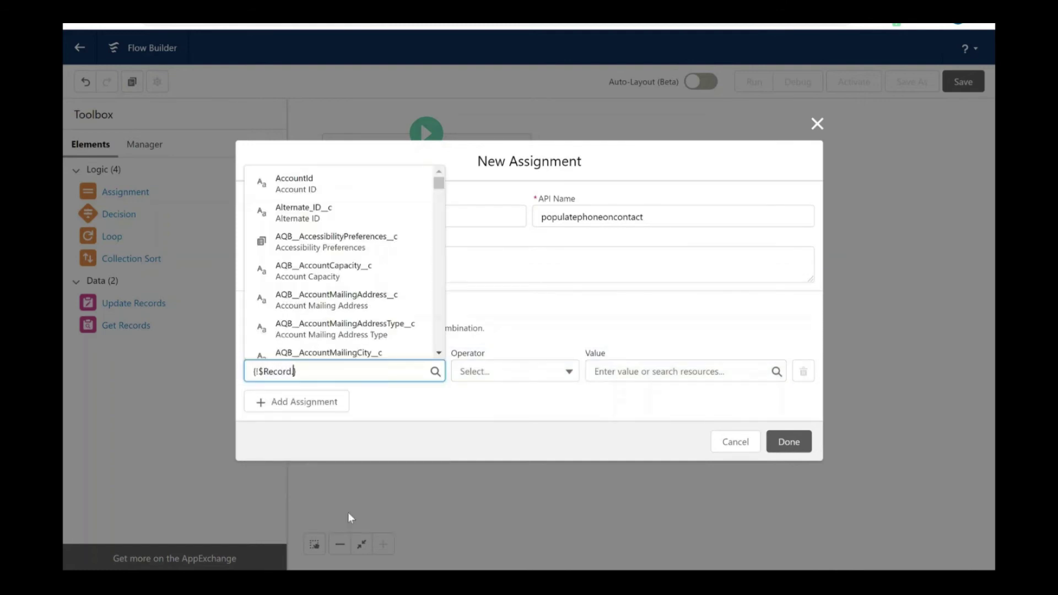
type("phone}")
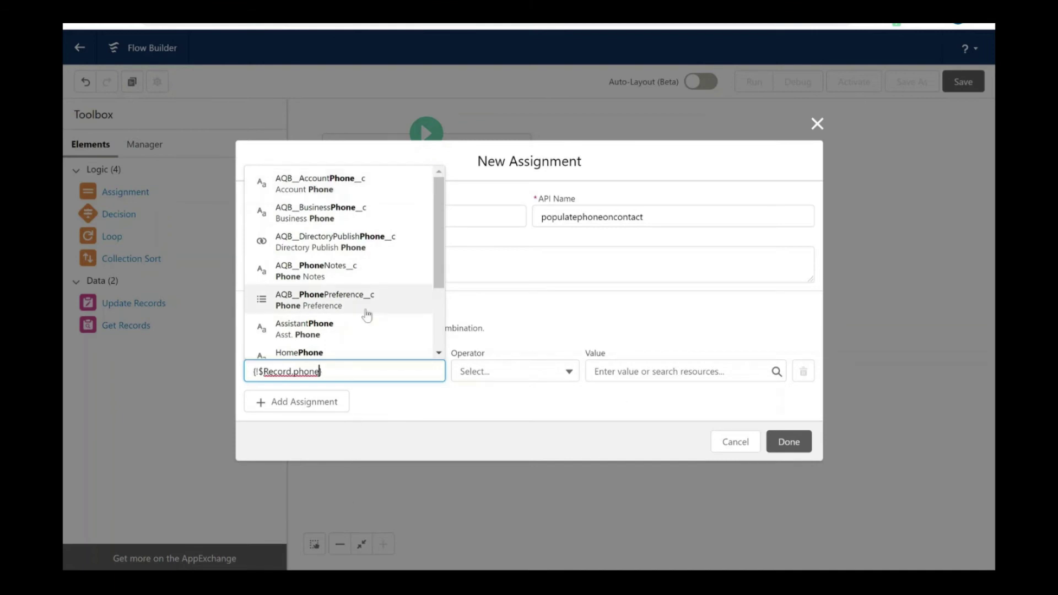
scroll(366, 309, "down", 1)
scroll(366, 313, "down", 1)
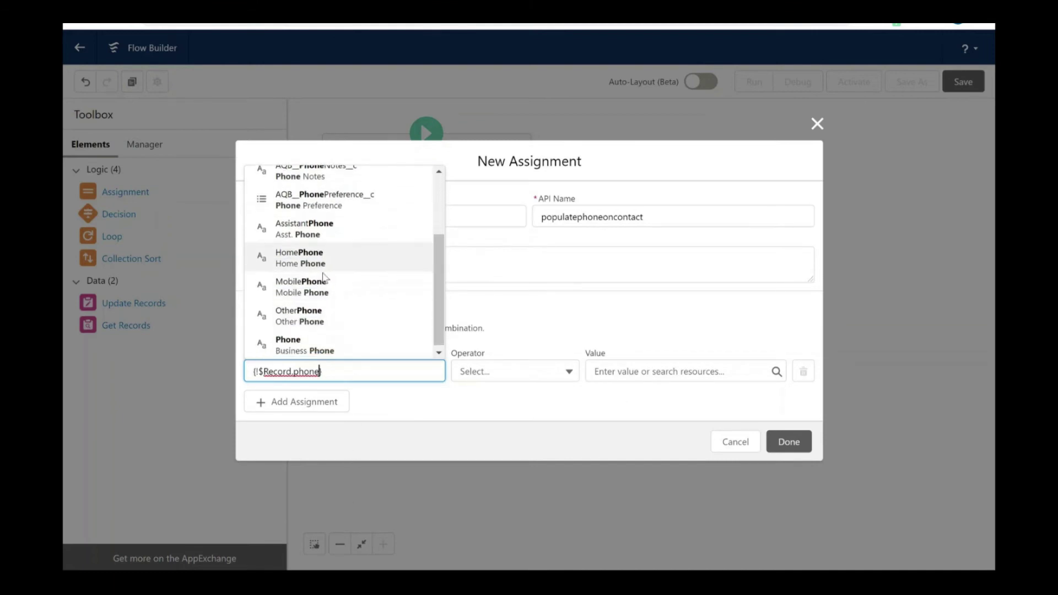
scroll(329, 290, "down", 1)
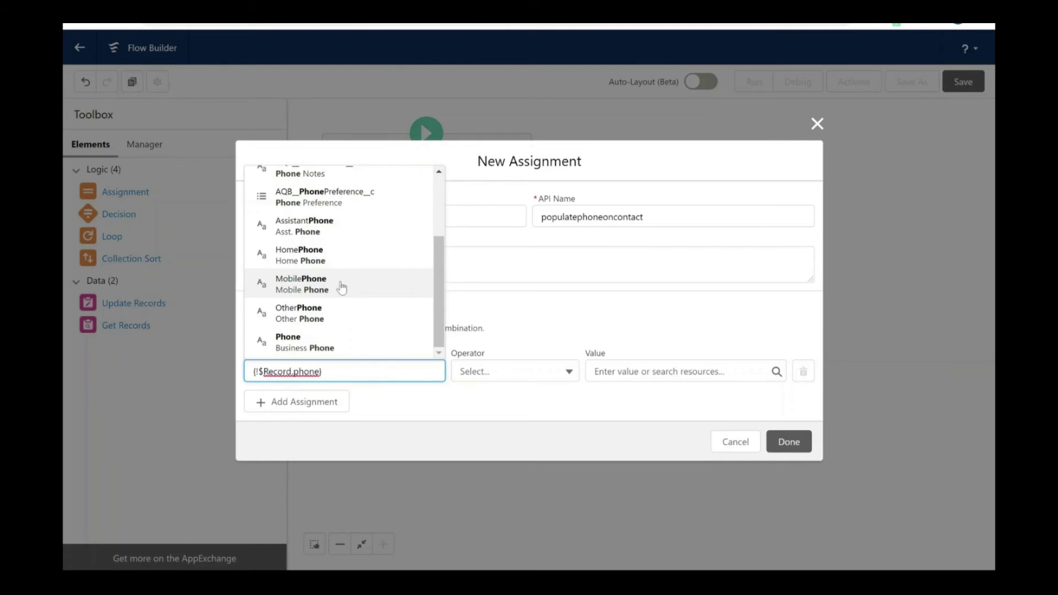
left_click(341, 287)
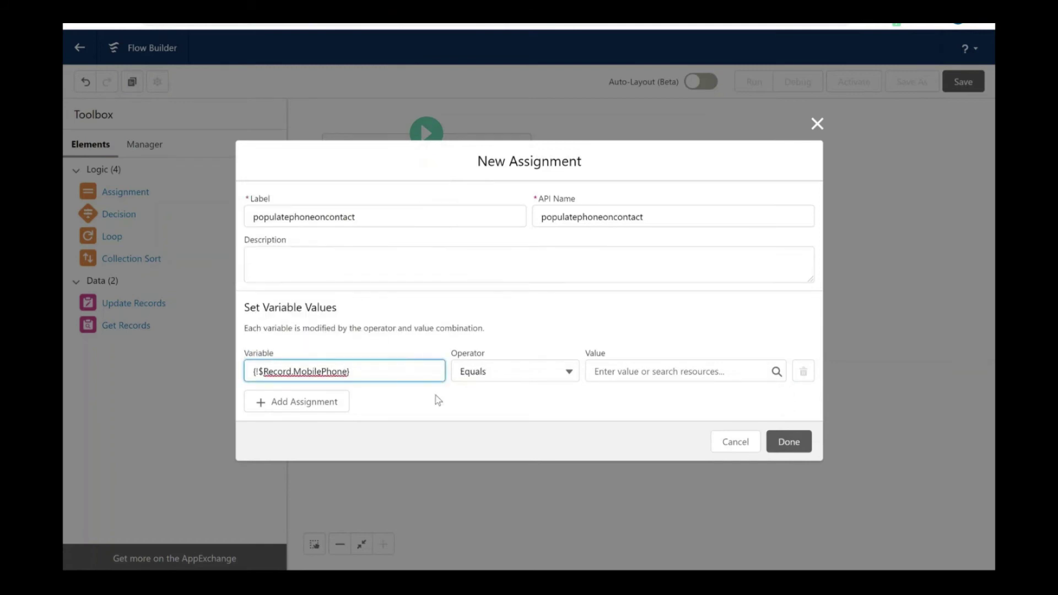
left_click(632, 371)
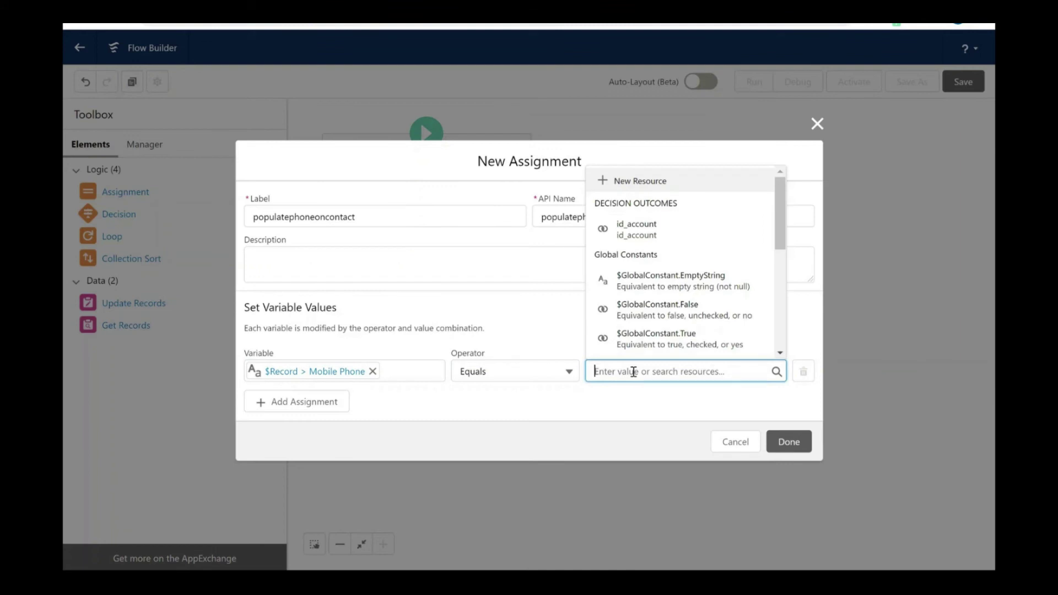
Step: Set the Mobile Phone value to getaccounts' Account Phone and place populatephoneoncontact on the canvas
scroll(685, 286, "down", 5)
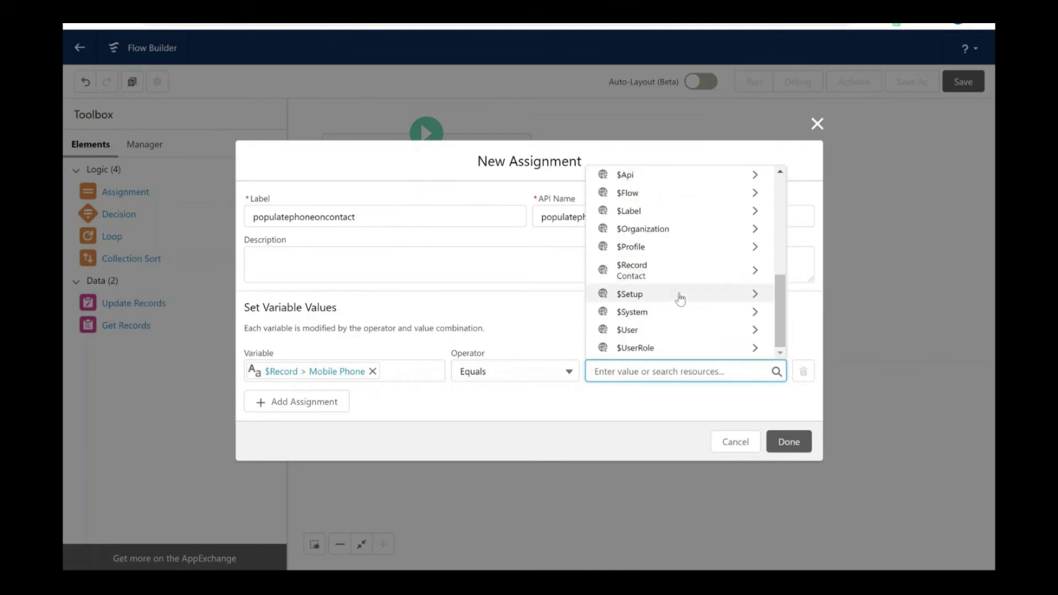
scroll(679, 300, "up", 1)
scroll(680, 299, "up", 5)
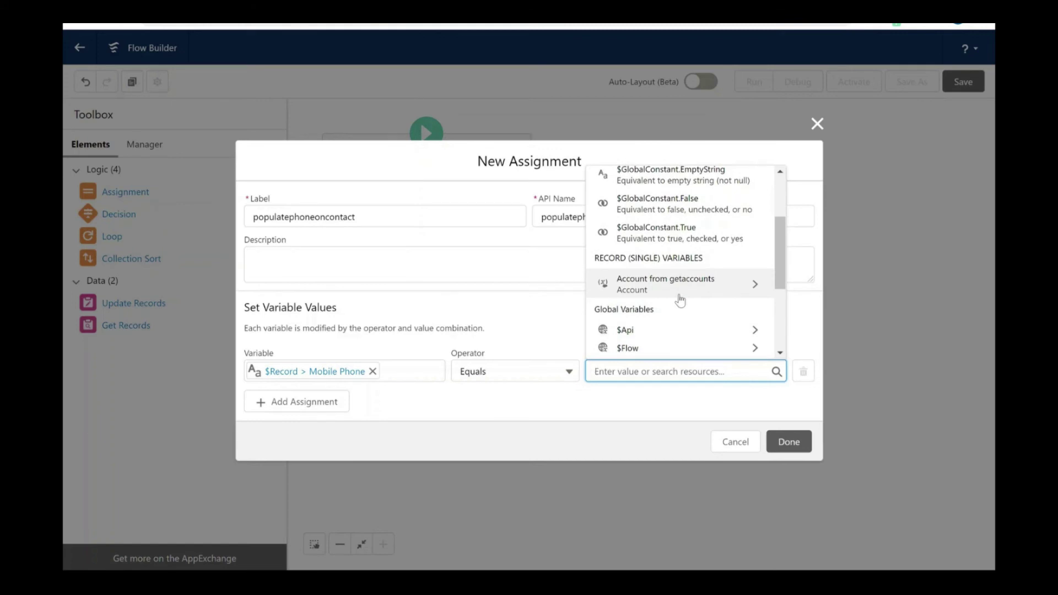
scroll(679, 299, "up", 1)
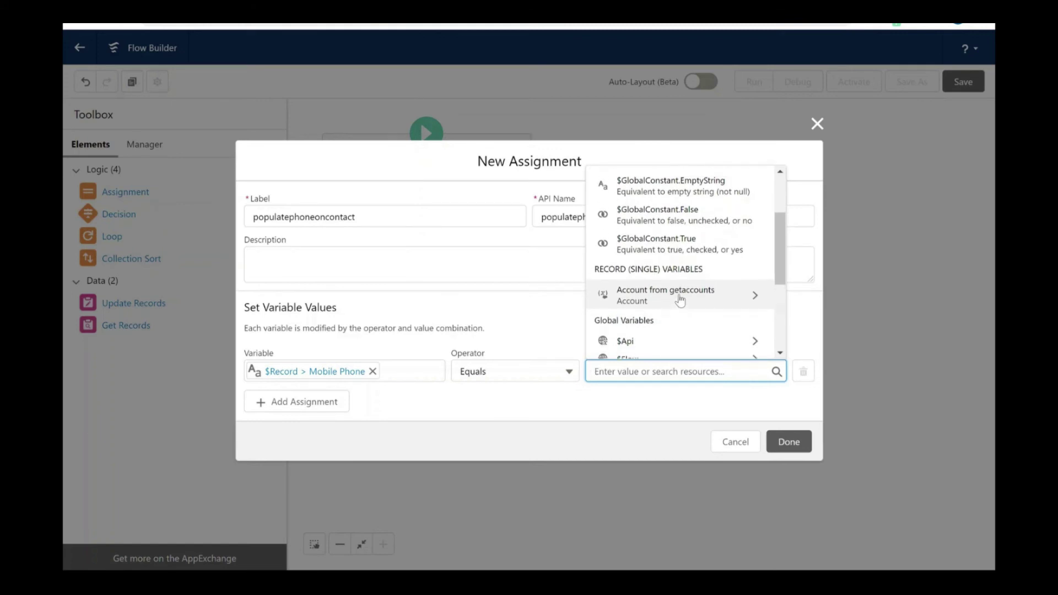
left_click(658, 302)
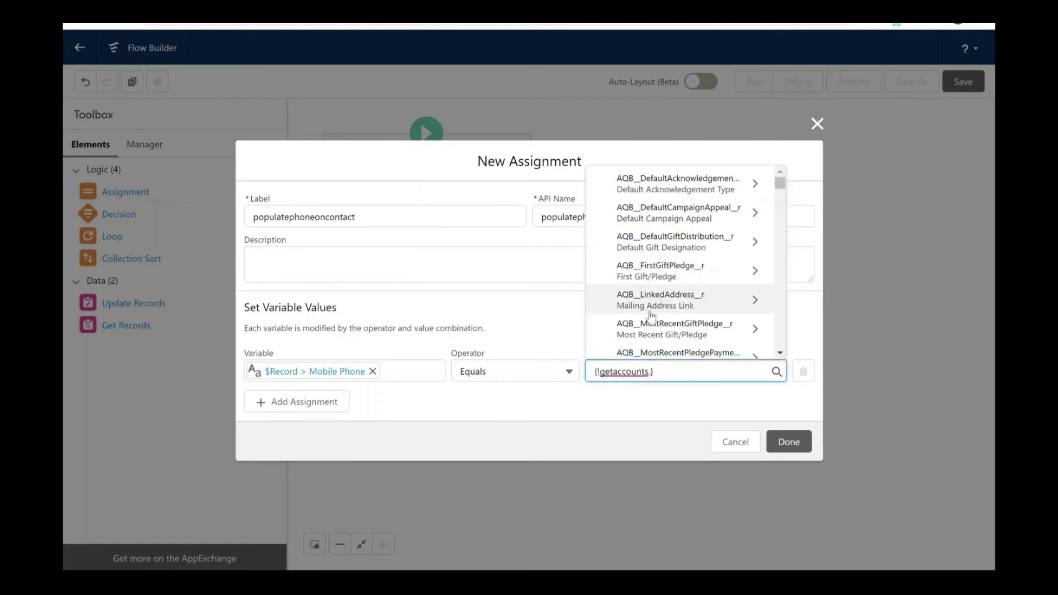
scroll(651, 314, "down", 3)
scroll(652, 314, "down", 3)
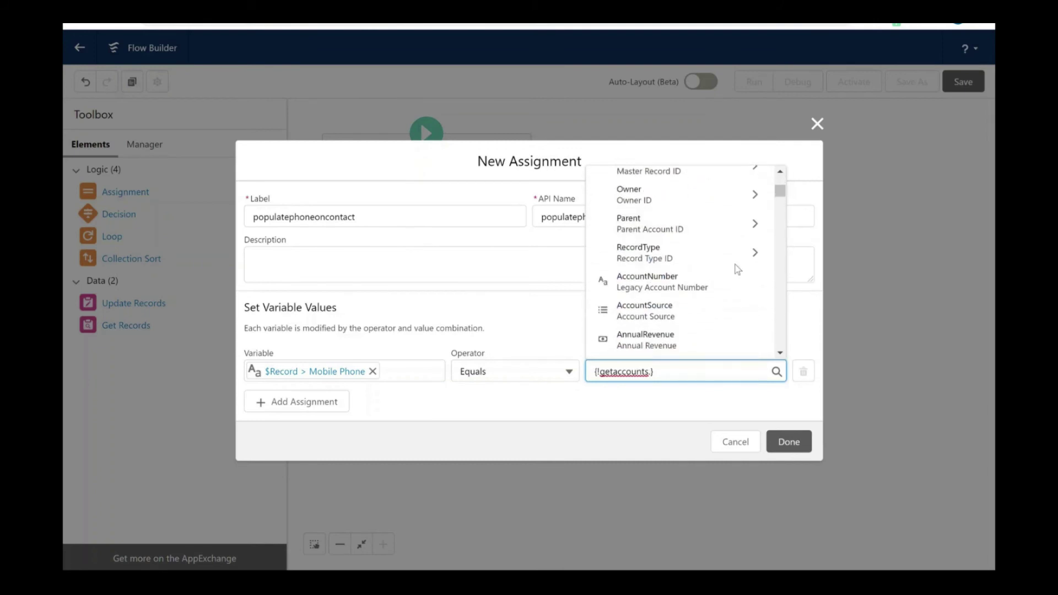
type("phone")
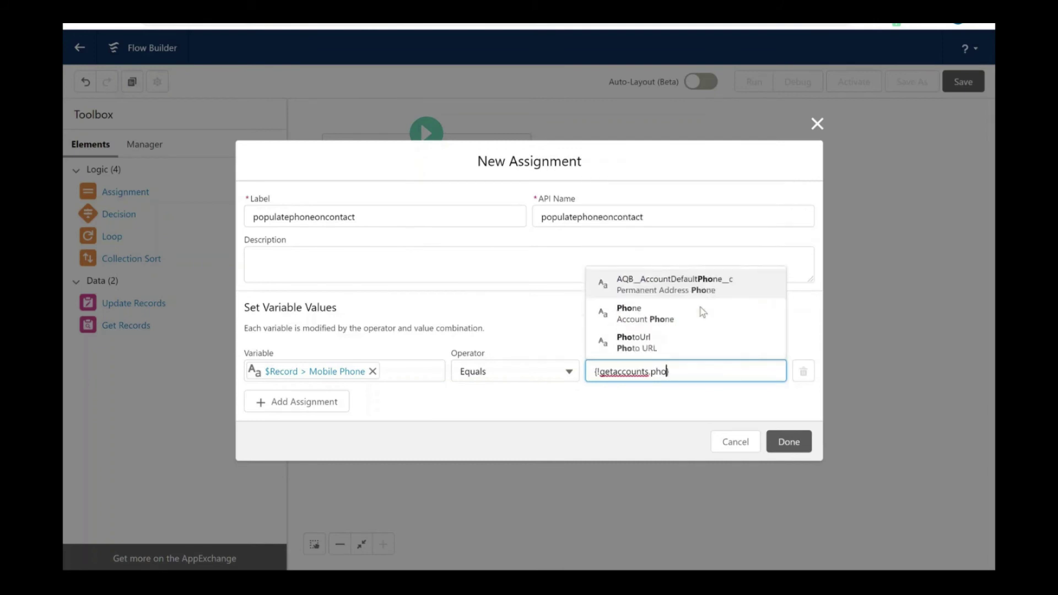
left_click(671, 337)
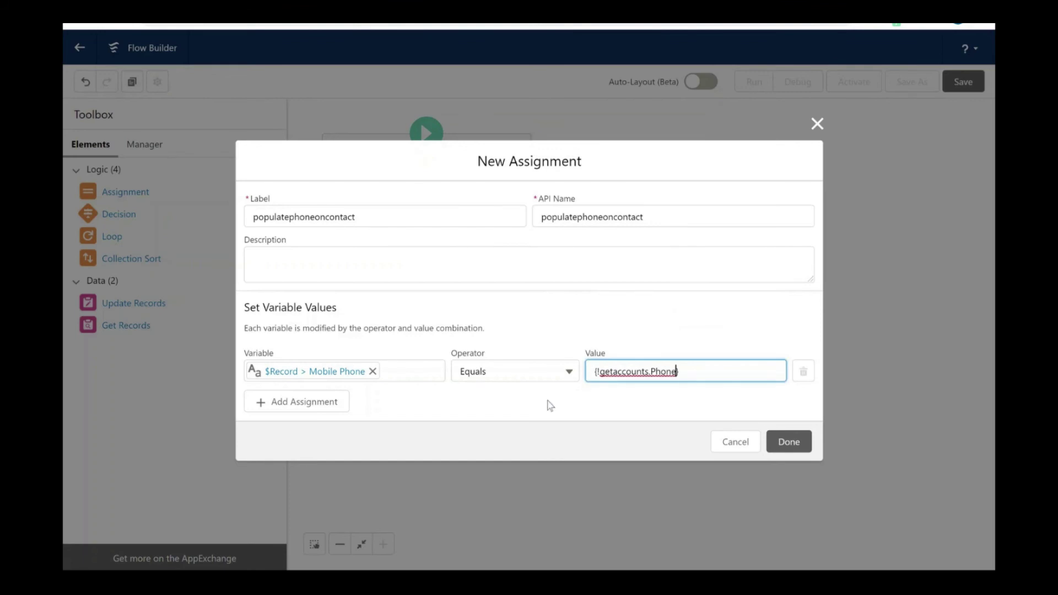
left_click(541, 402)
left_click(789, 441)
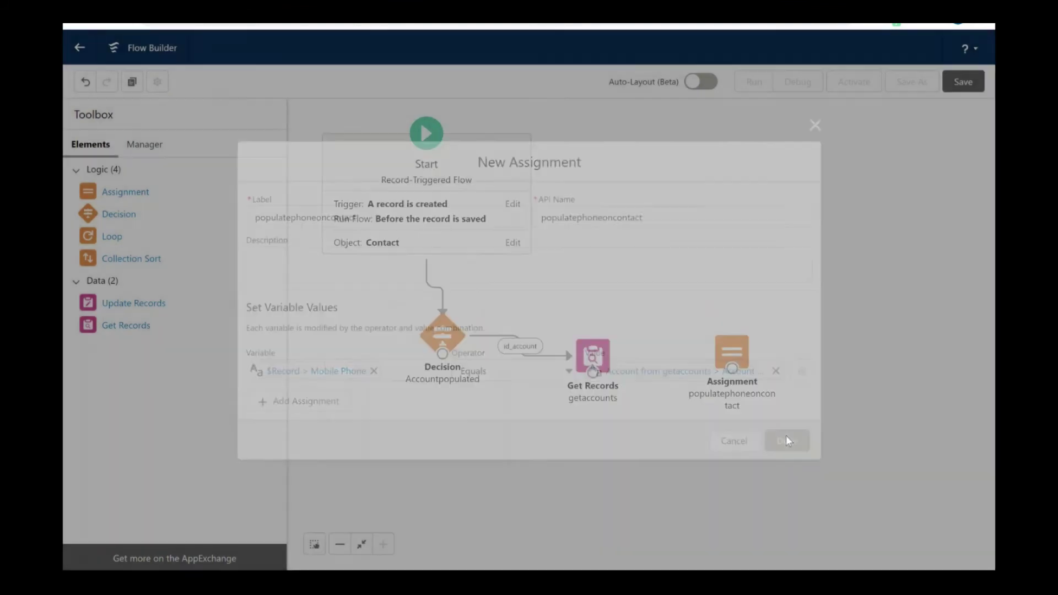
Step: Connect Get Records to the assignment, save the flow as 'Populate contact phone from Account', and activate it
left_click_drag(670, 383, 737, 372)
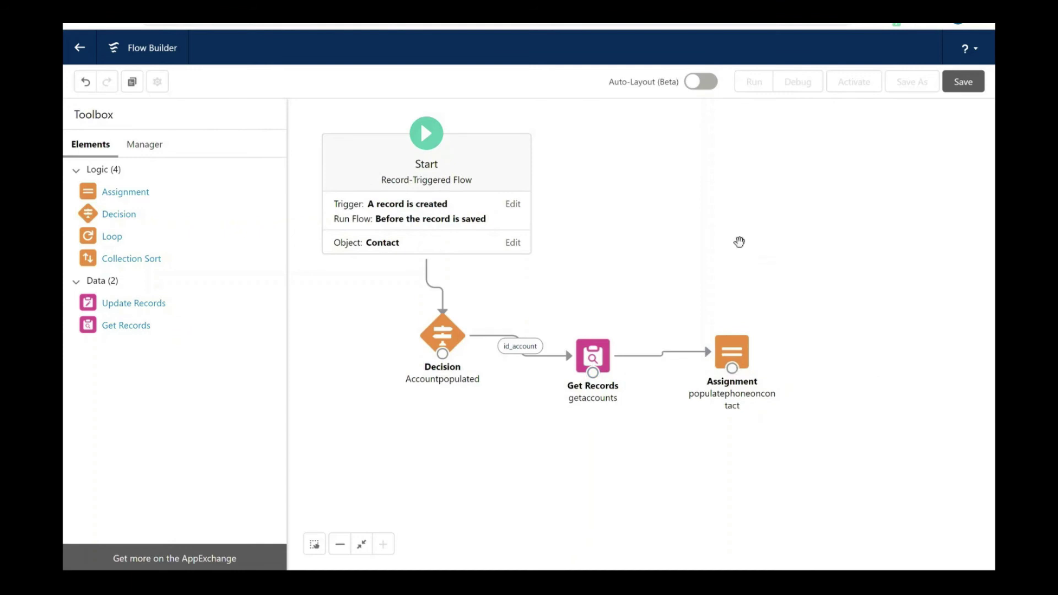
left_click(966, 80)
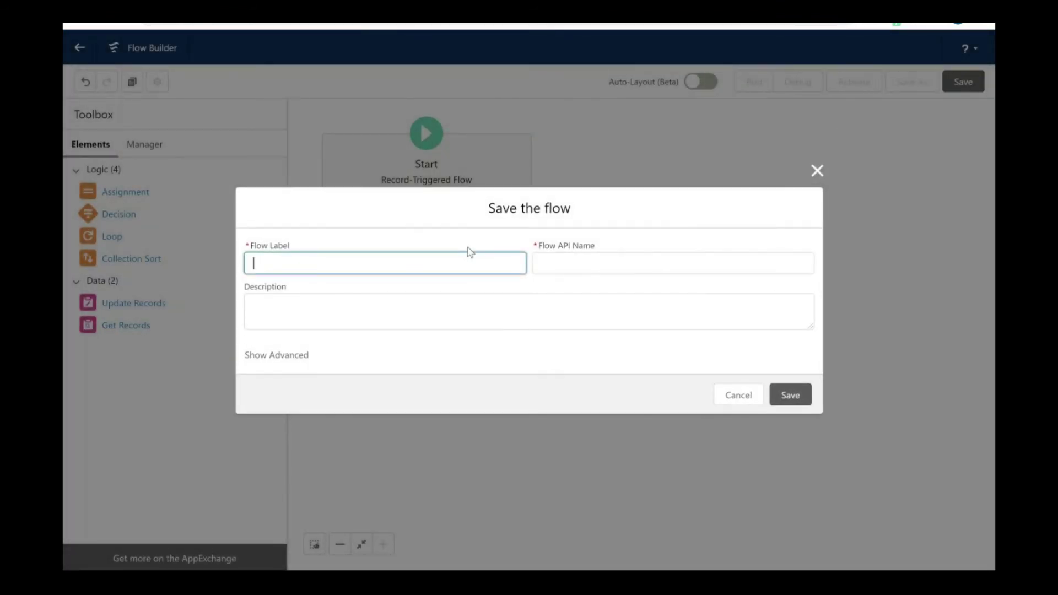
type("Populate contact phone from ")
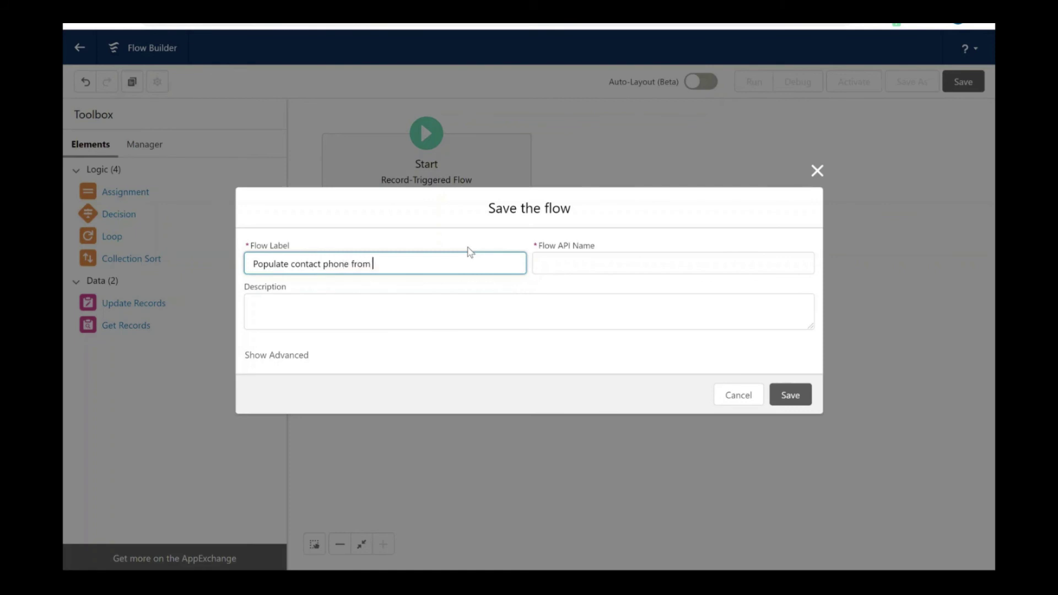
type("Account")
left_click(484, 346)
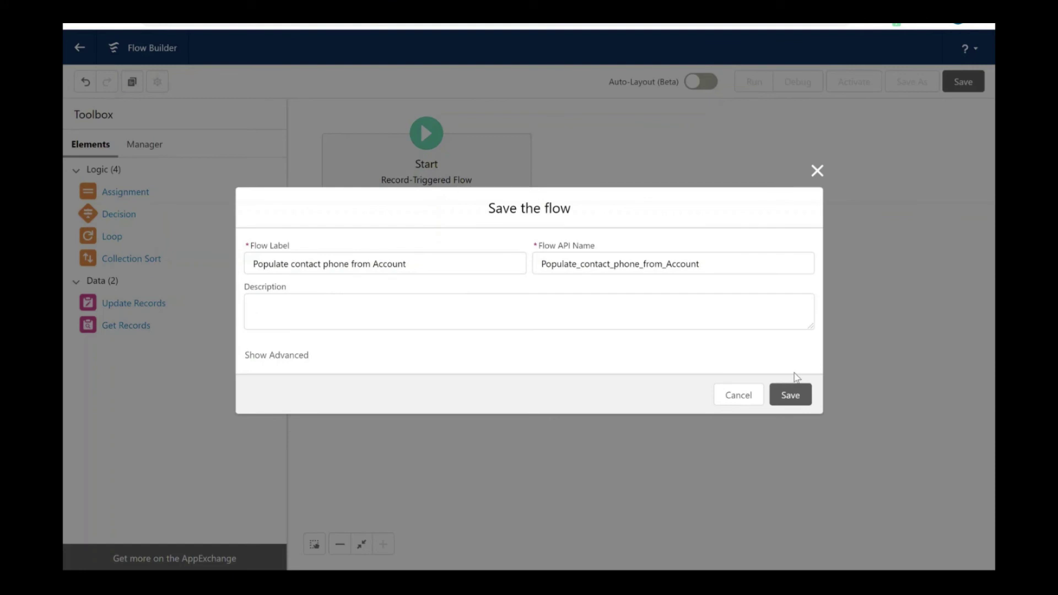
left_click(798, 399)
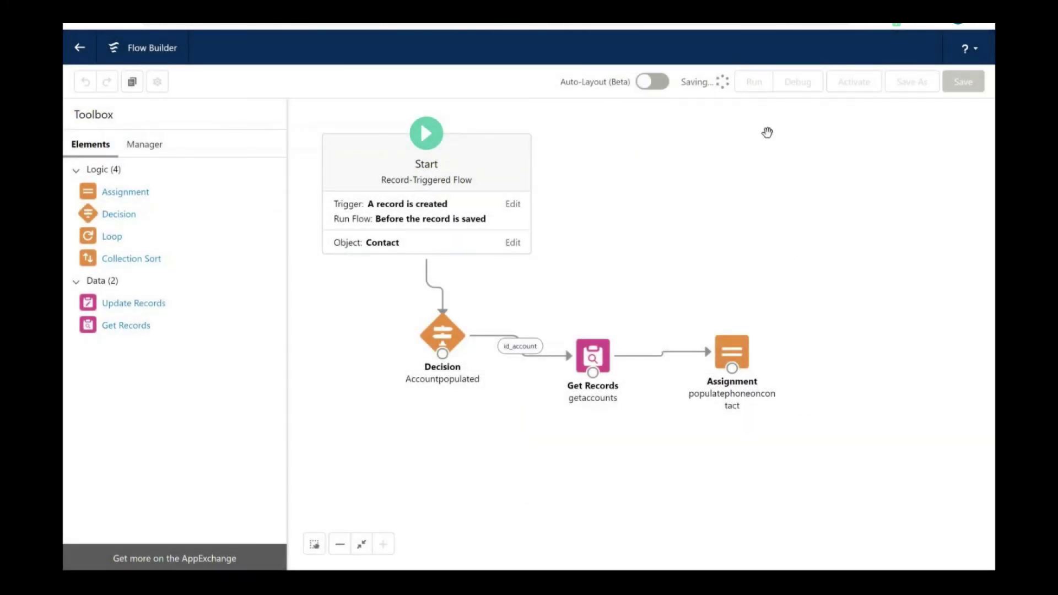
left_click(859, 82)
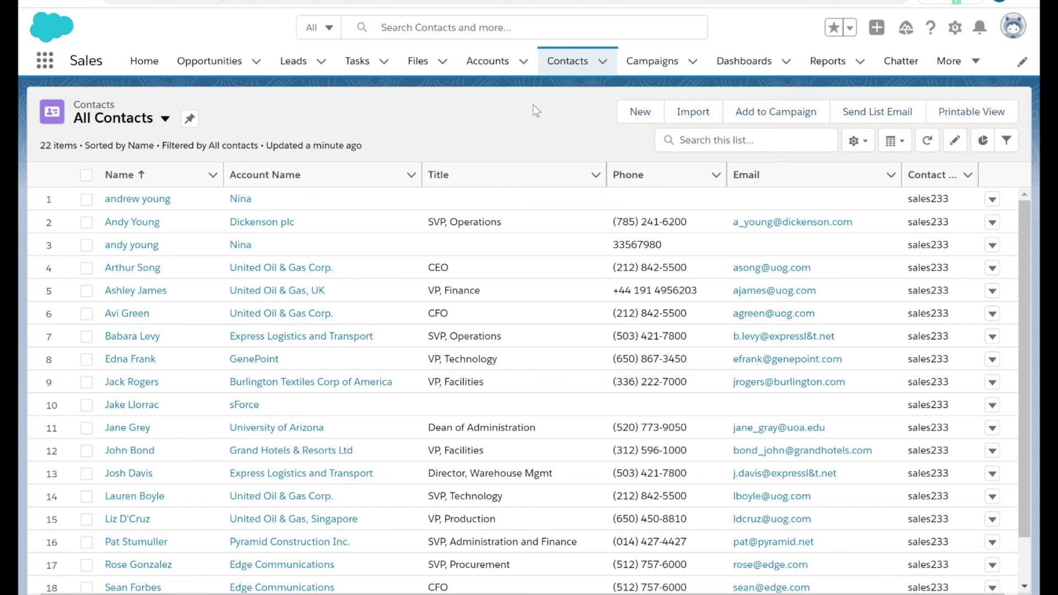
Step: Create and save a Ms. contact with first and last name, linked to the existing account
left_click(635, 114)
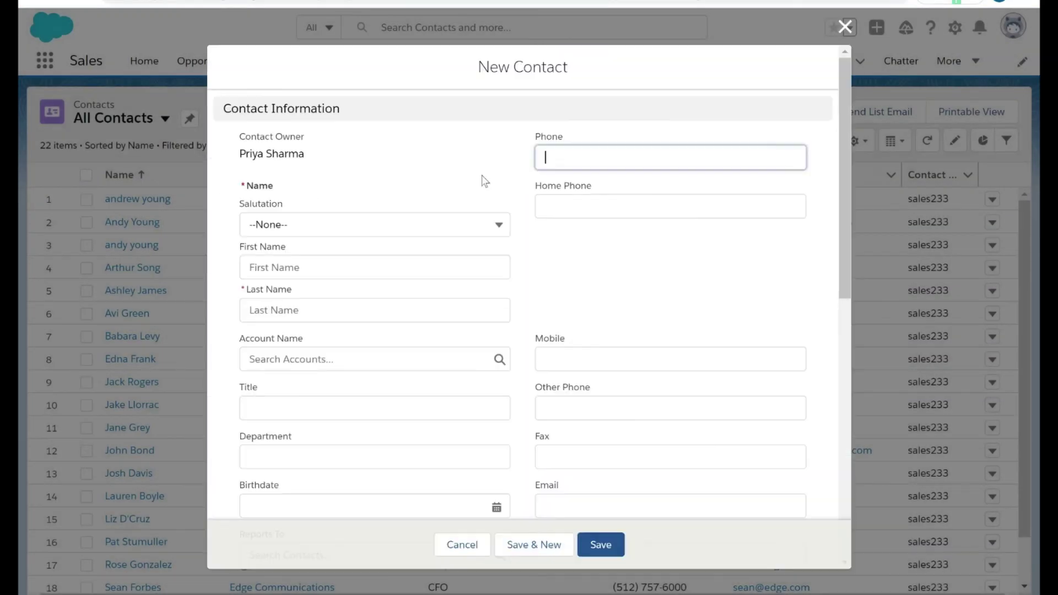
left_click(306, 221)
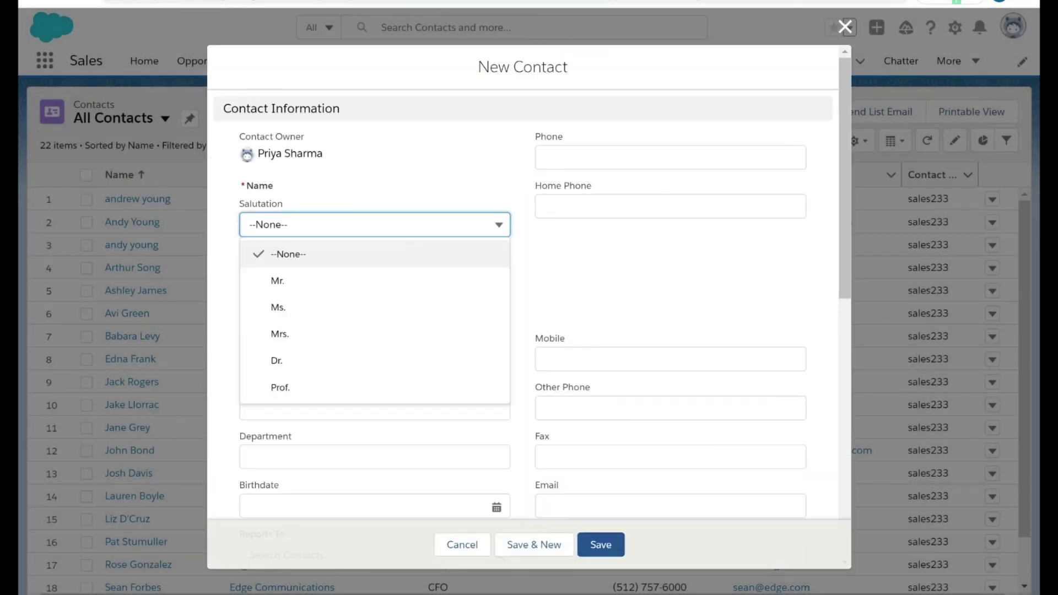
left_click(314, 305)
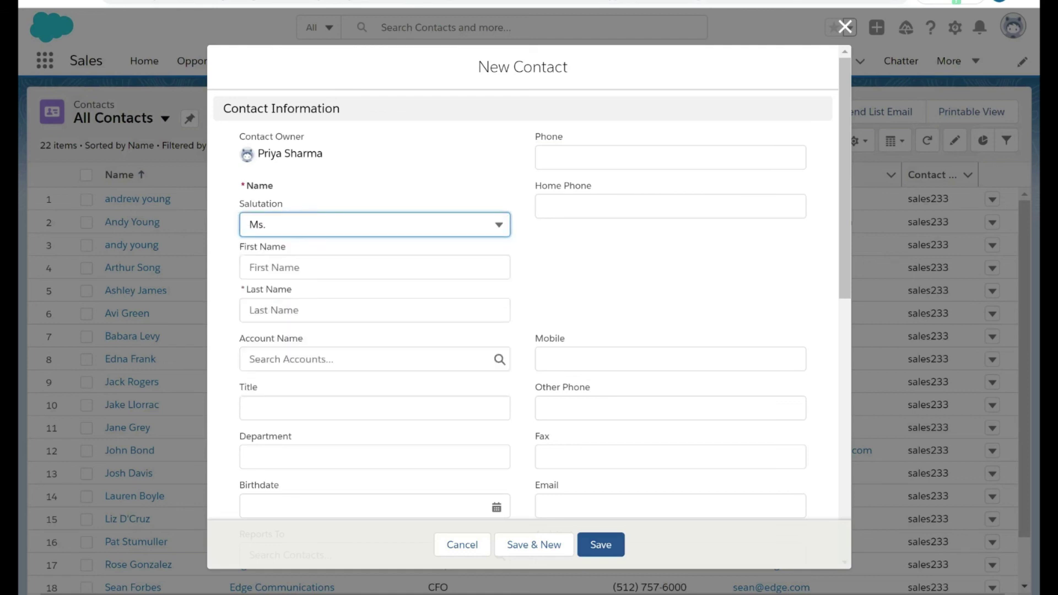
left_click(374, 267)
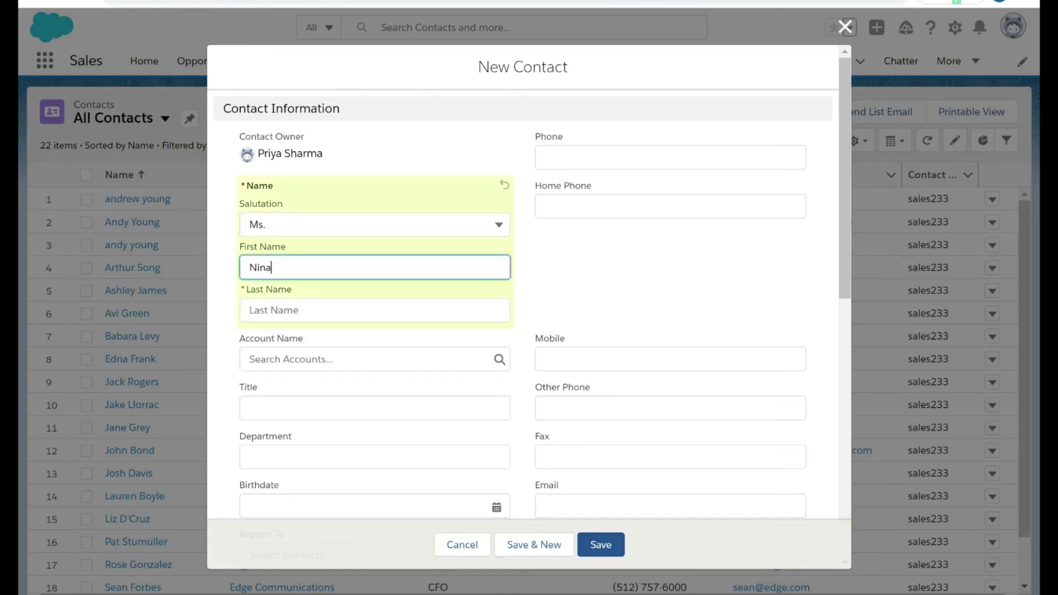
left_click(374, 310)
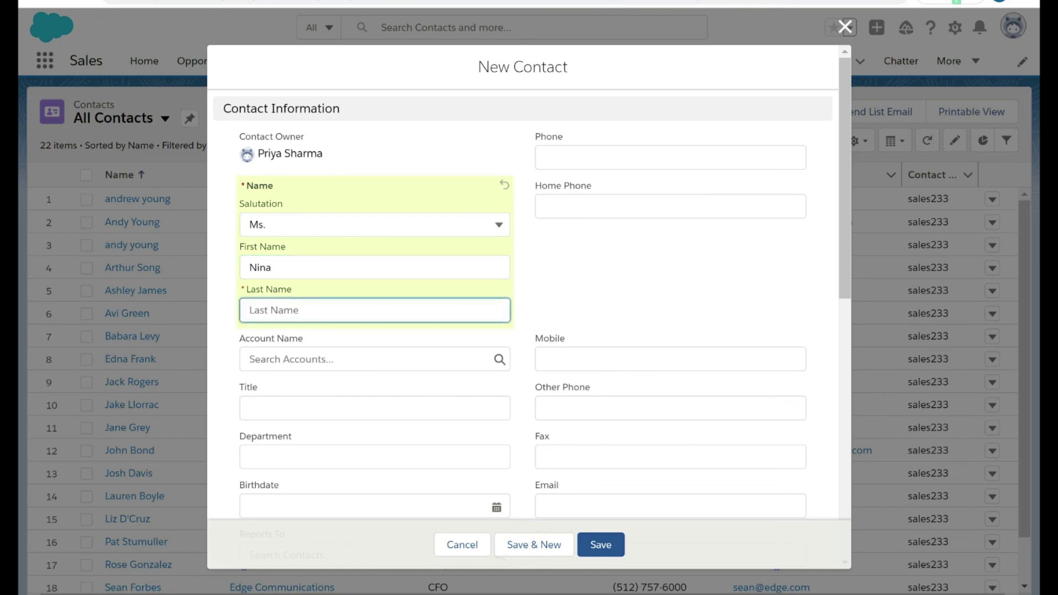
left_click(483, 359)
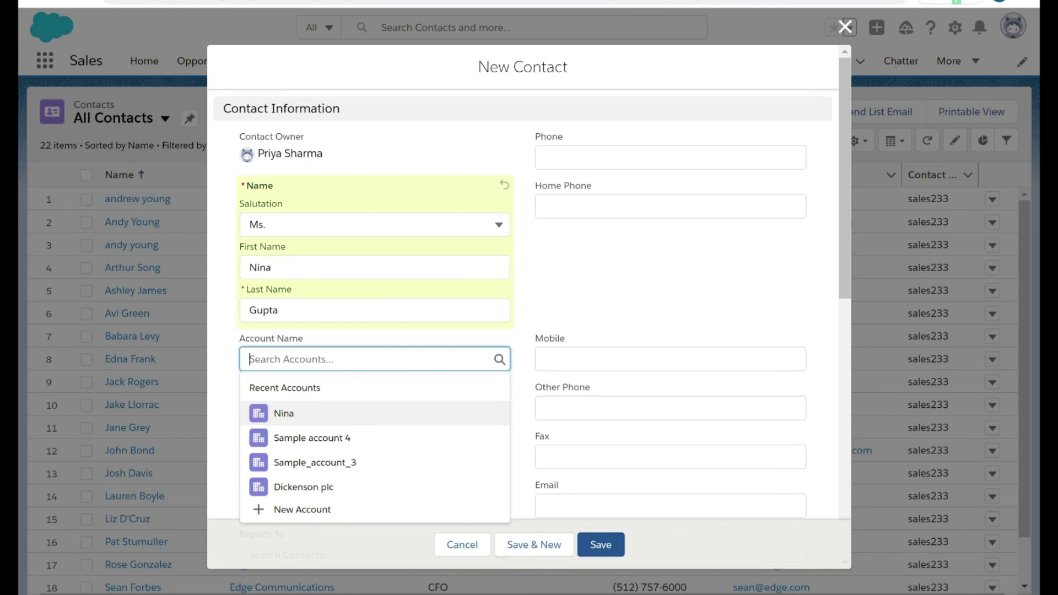
left_click(309, 416)
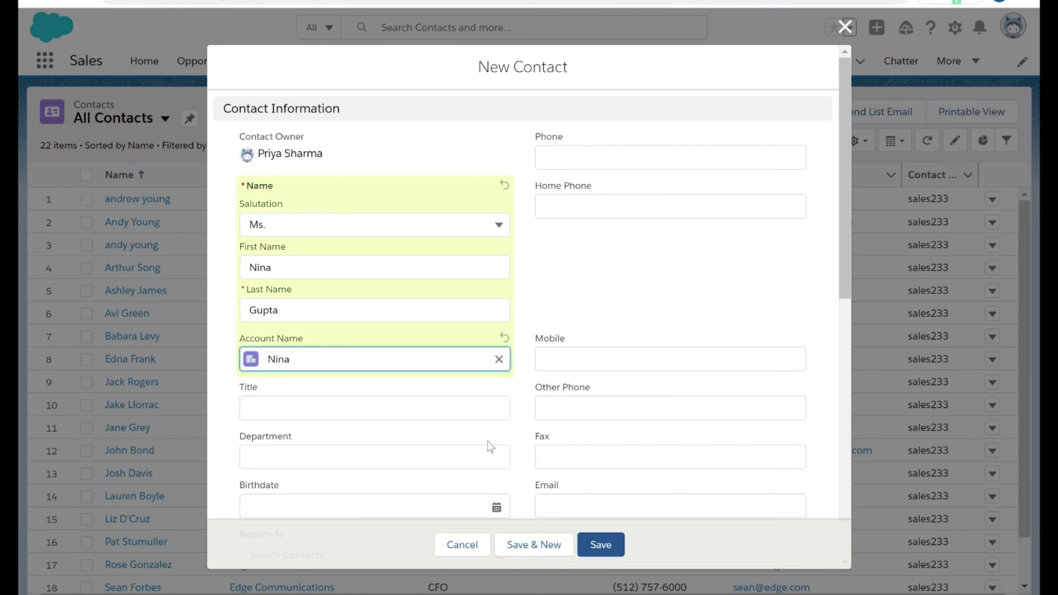
left_click(596, 545)
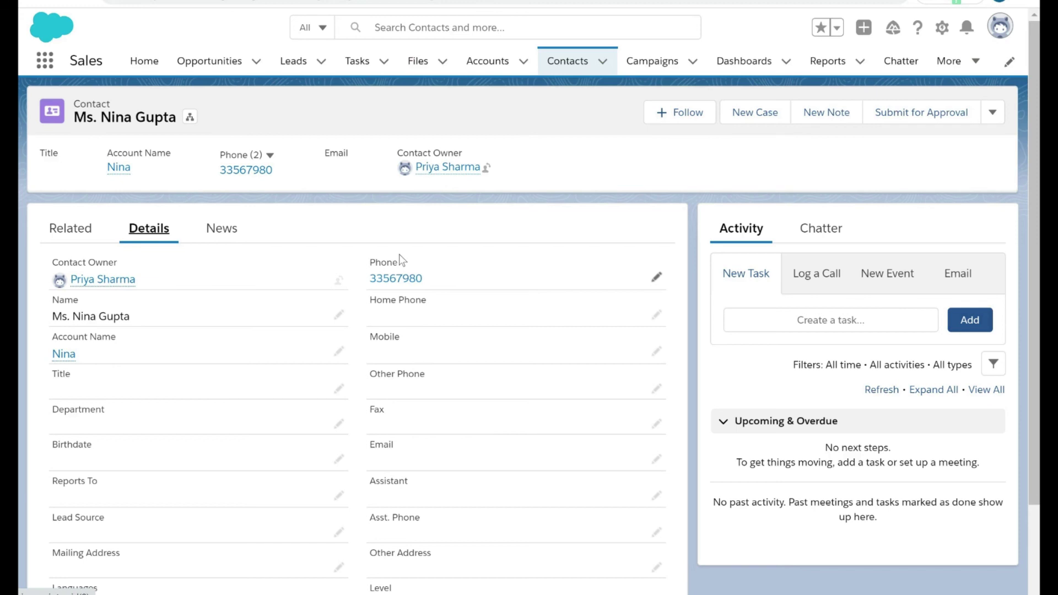
Step: Compare the new contact's phone number with the linked account's Phone on its record
left_click_drag(444, 278, 375, 279)
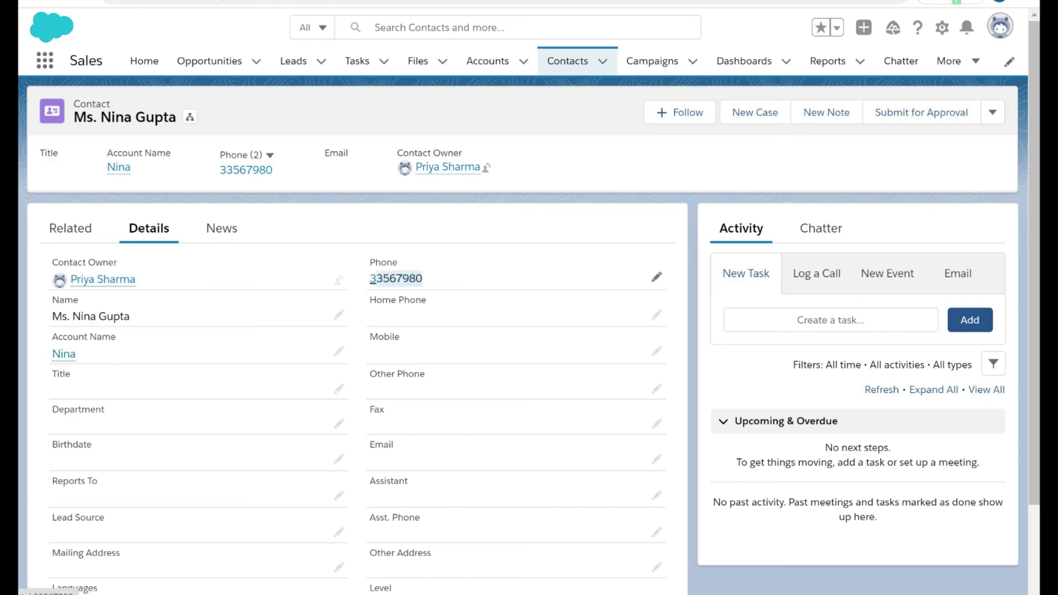
left_click(64, 354)
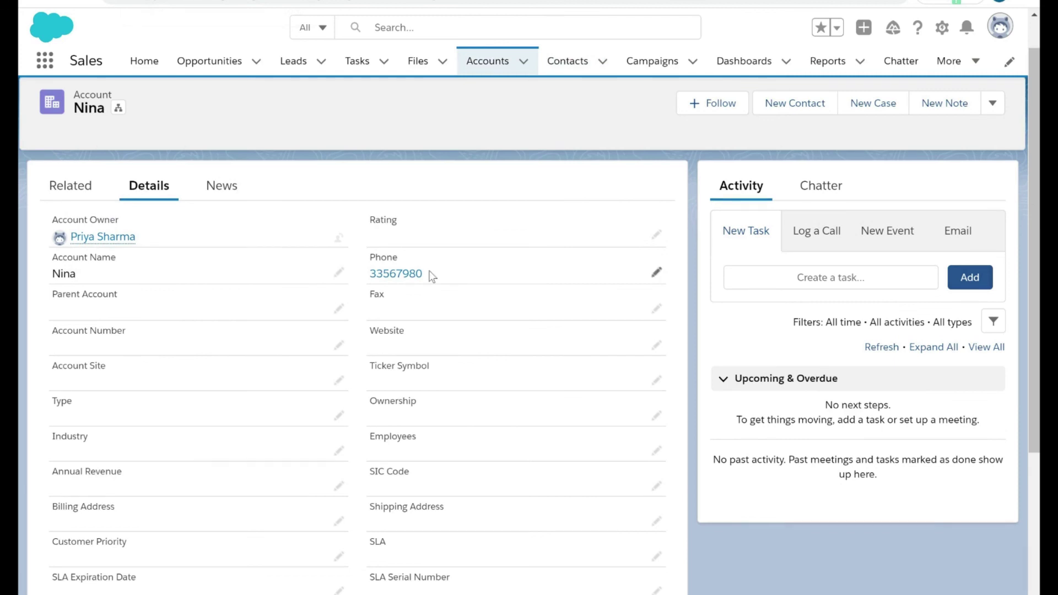
left_click_drag(432, 276, 375, 280)
left_click(83, 276)
double_click(84, 275)
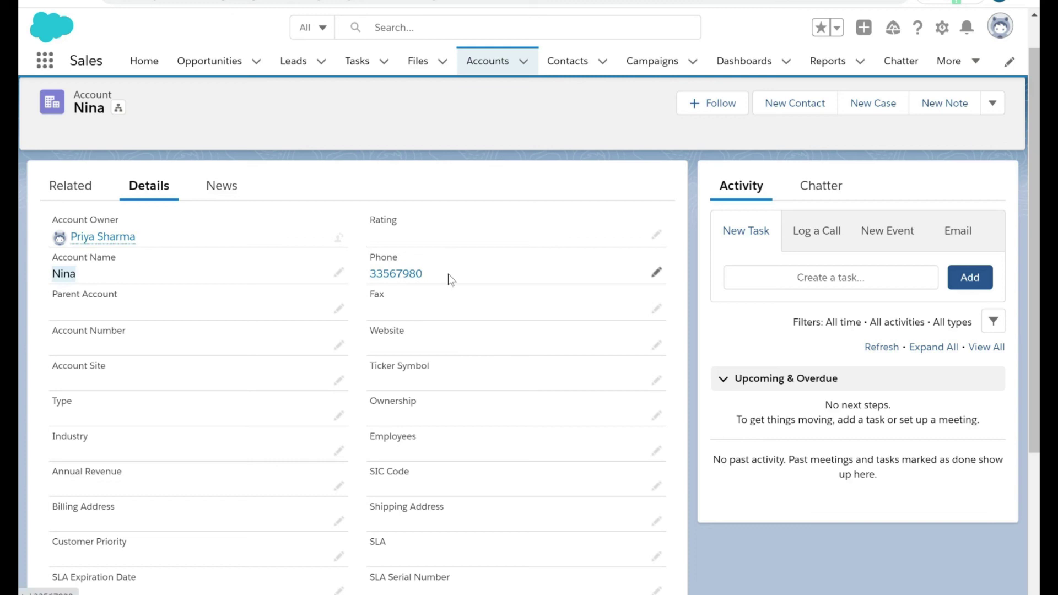